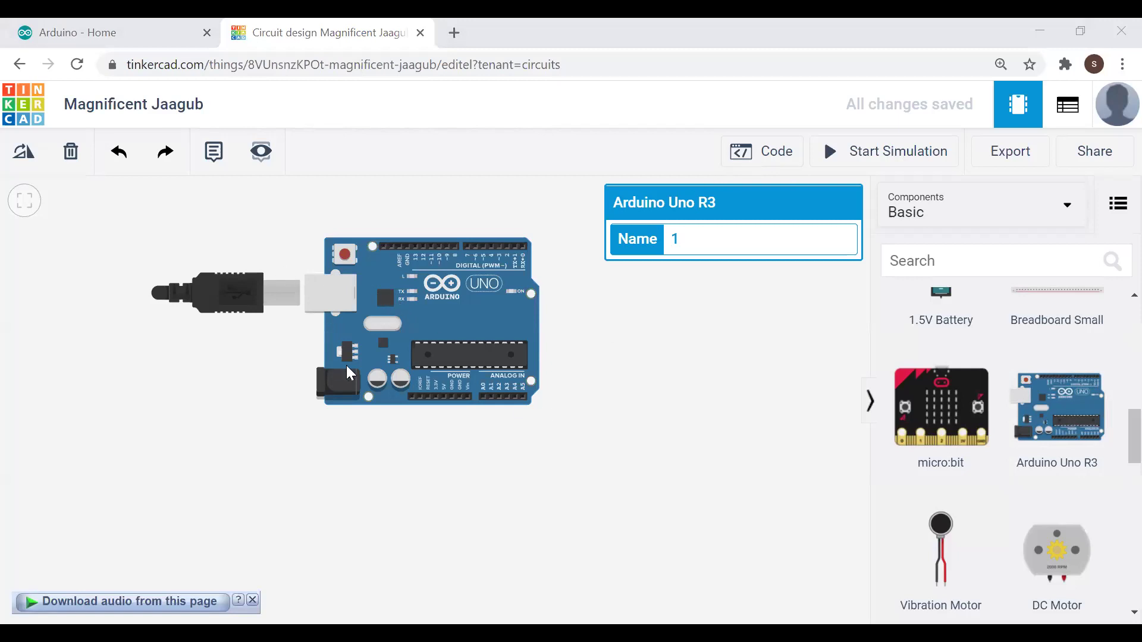
# Step: Examine the Arduino Uno R3 board closely, including its digital, power and analog pin headers, USB port and main chip
pyautogui.scroll(3, 350, 373)
pyautogui.scroll(-1, 482, 360)
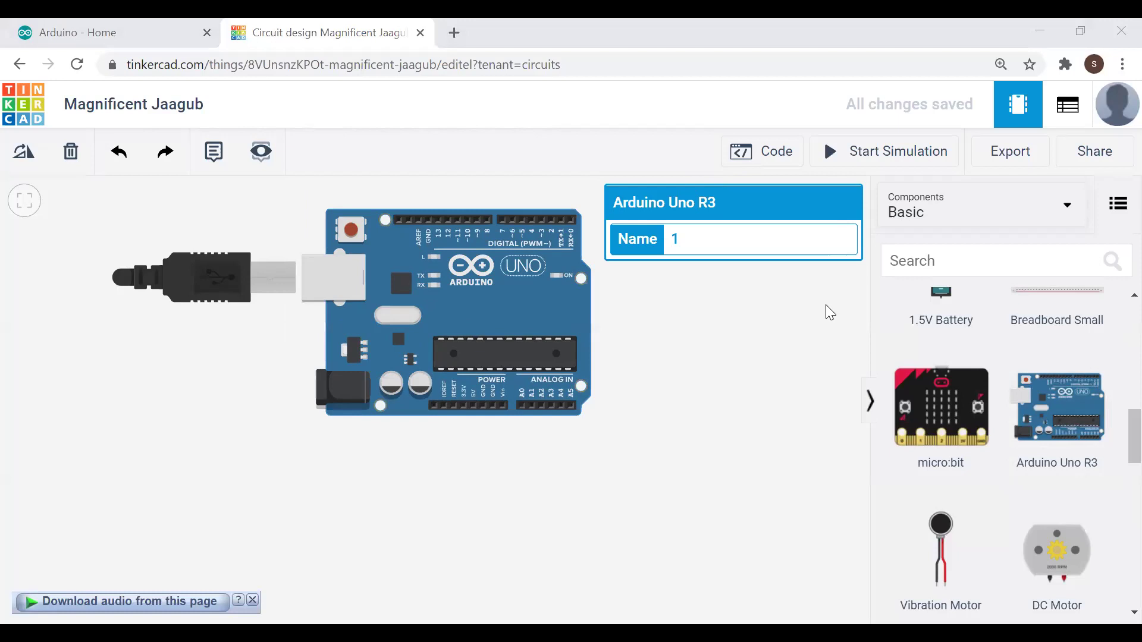
pyautogui.click(678, 334)
pyautogui.scroll(3, 454, 377)
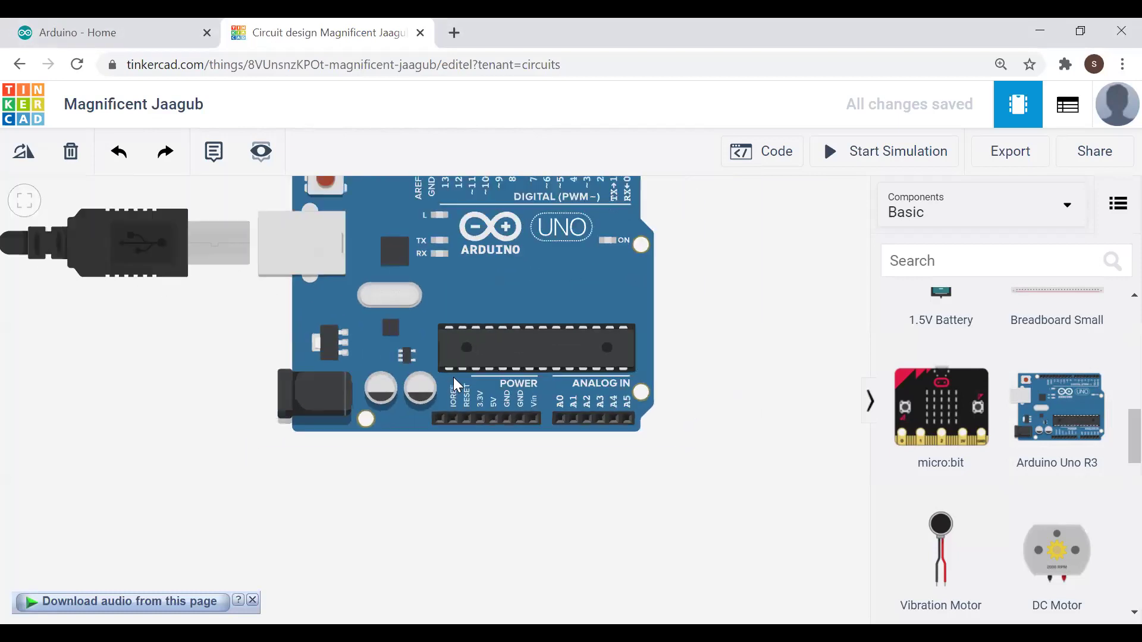
pyautogui.scroll(-3, 453, 377)
pyautogui.scroll(3, 502, 487)
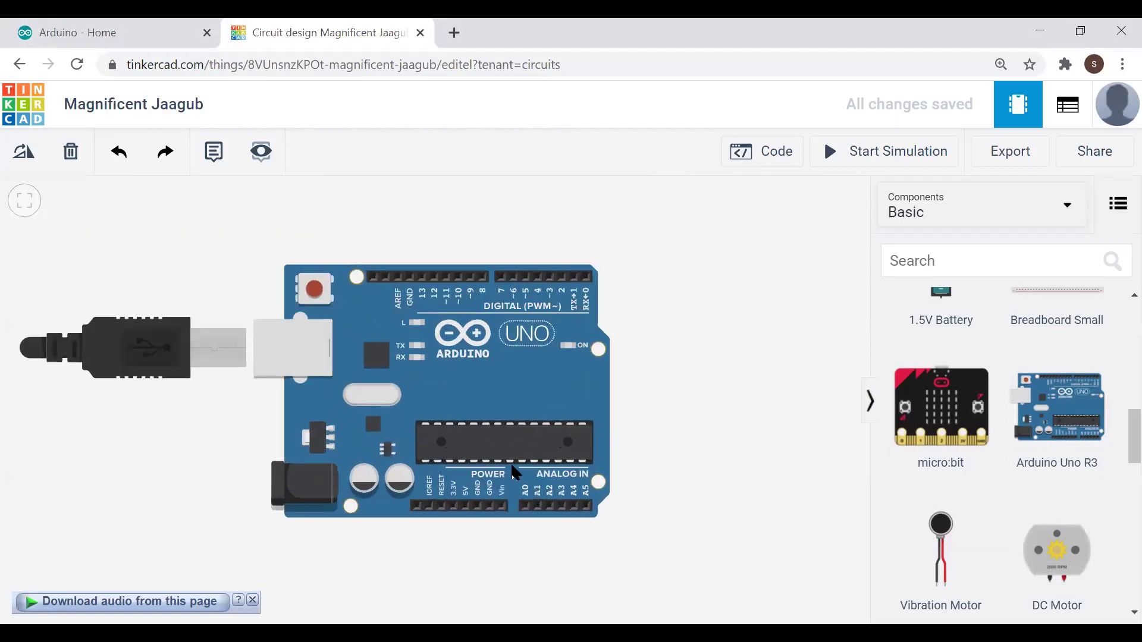
pyautogui.scroll(2, 464, 424)
pyautogui.scroll(-1, 464, 420)
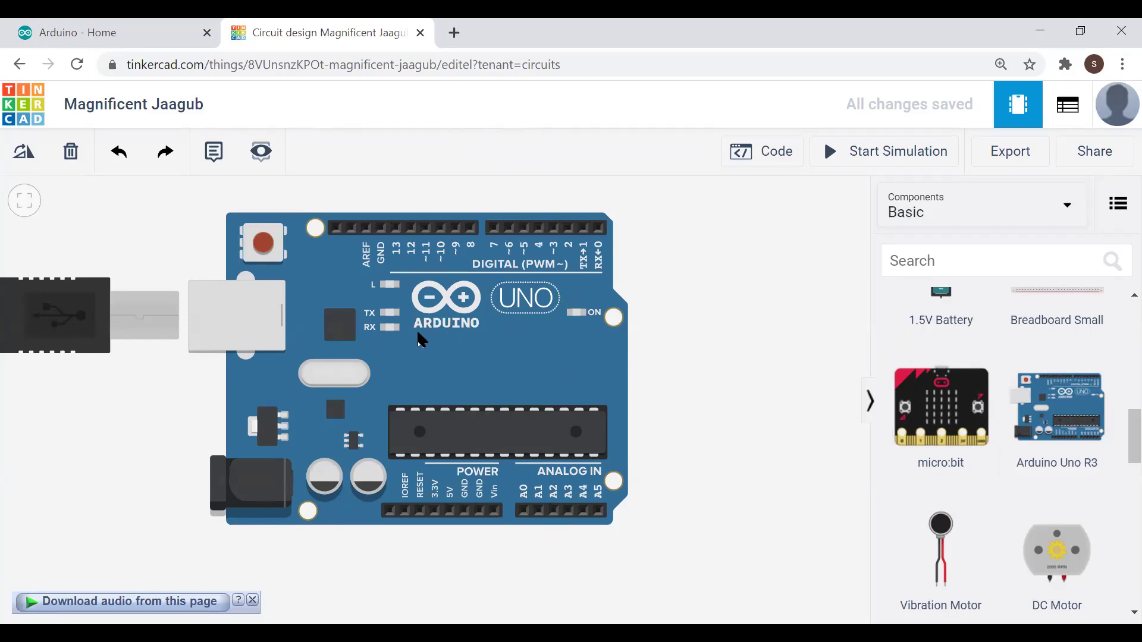
pyautogui.scroll(-3, 279, 378)
pyautogui.scroll(-2, 439, 404)
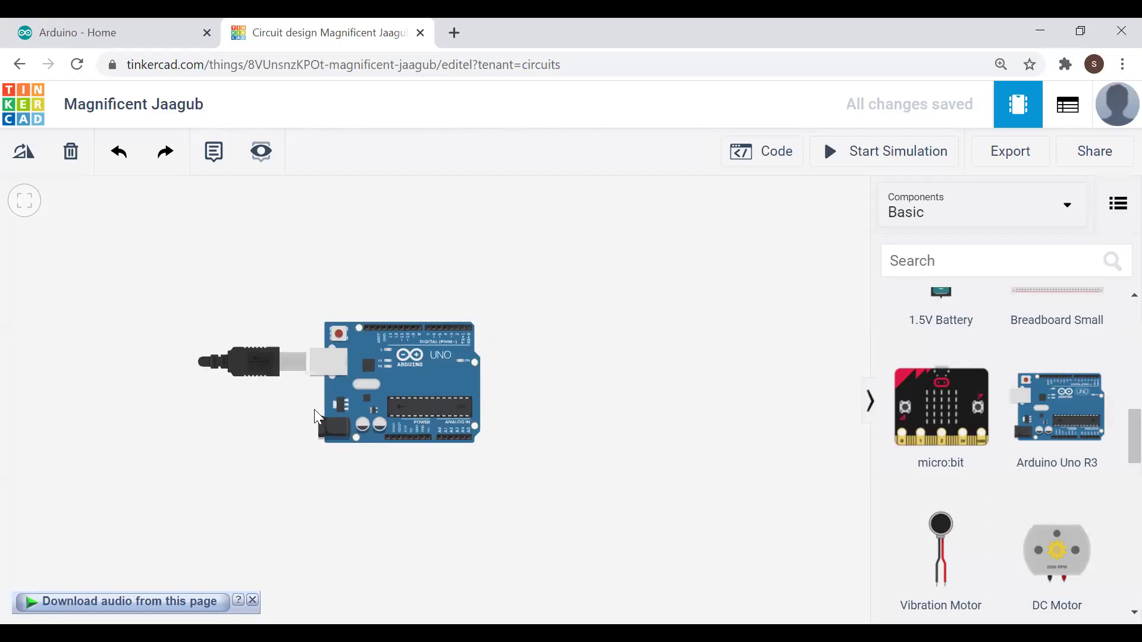
pyautogui.scroll(6, 394, 410)
pyautogui.scroll(-3, 427, 423)
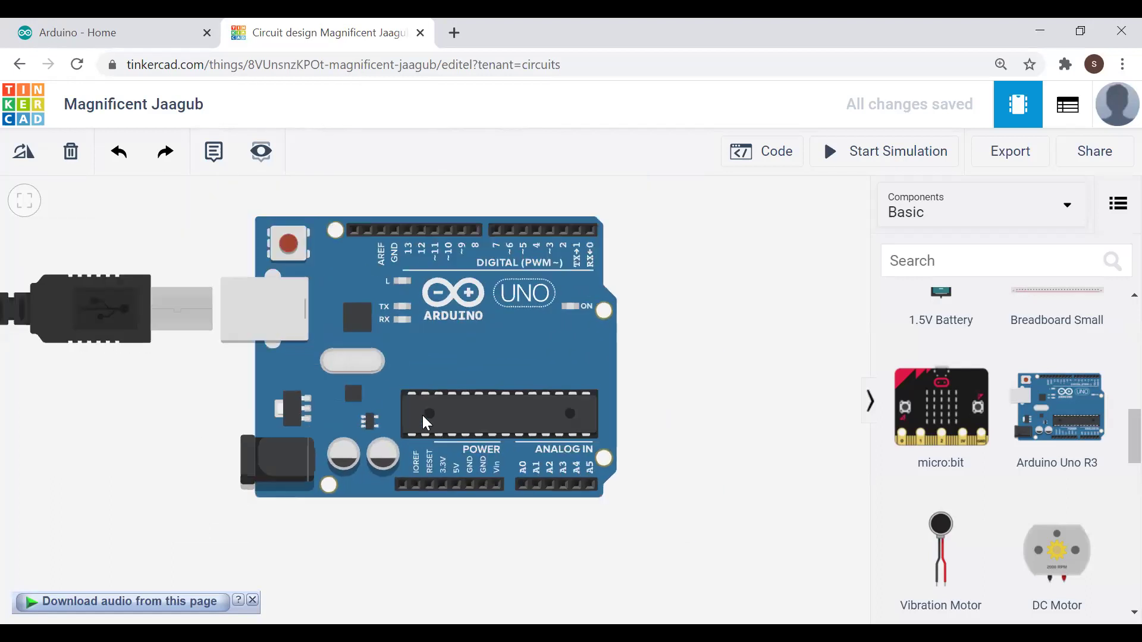
pyautogui.scroll(2, 476, 267)
pyautogui.scroll(4, 466, 484)
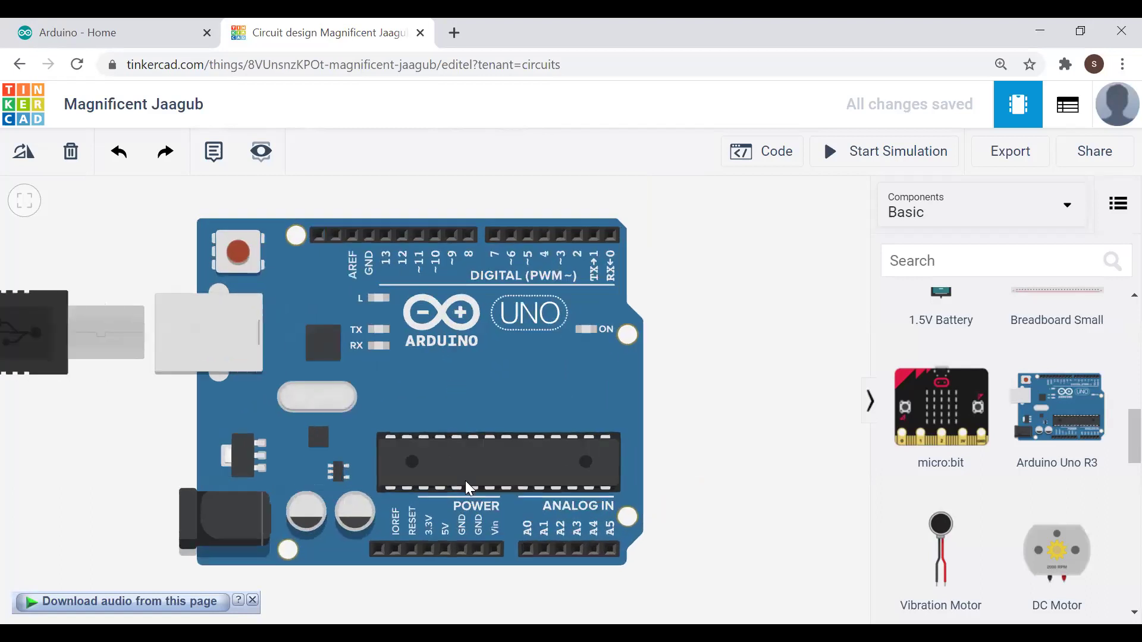
pyautogui.scroll(-2, 443, 390)
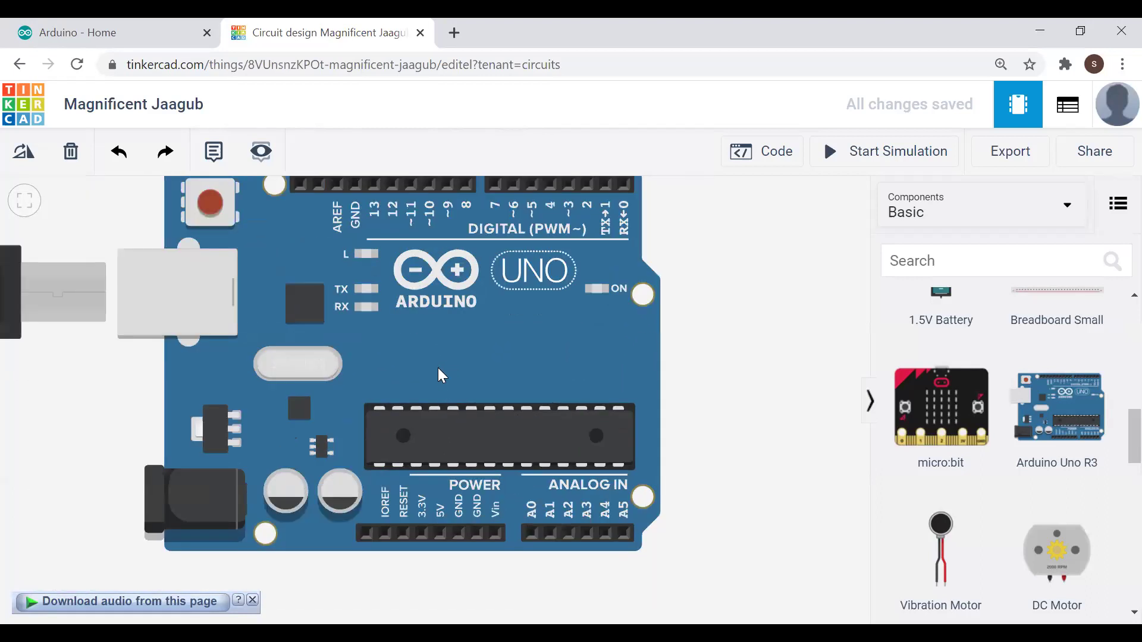
pyautogui.scroll(-1, 439, 369)
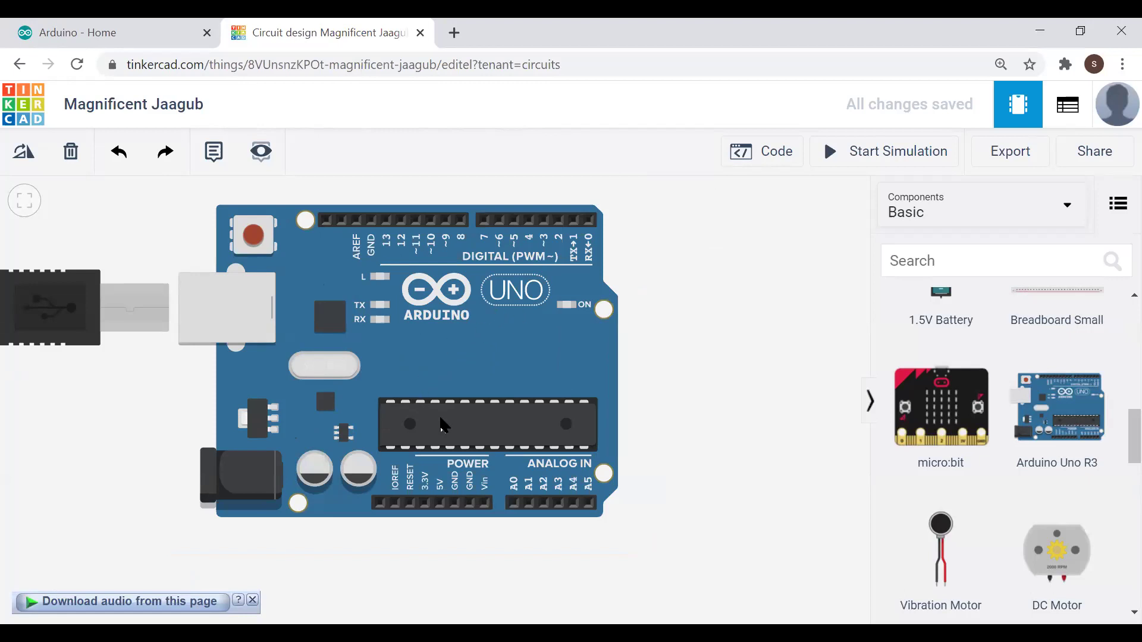
pyautogui.scroll(1, 444, 425)
pyautogui.scroll(-1, 432, 423)
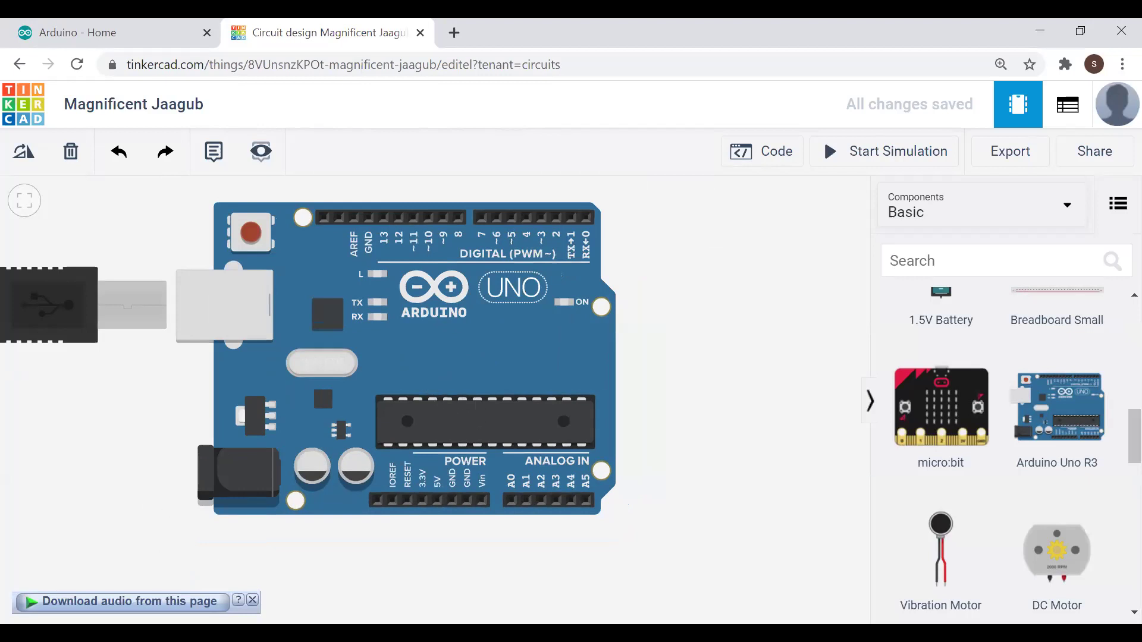
# Step: Dismiss the audio download bar and inspect the Arduino Uno board's chip and pin headers again
pyautogui.click(252, 600)
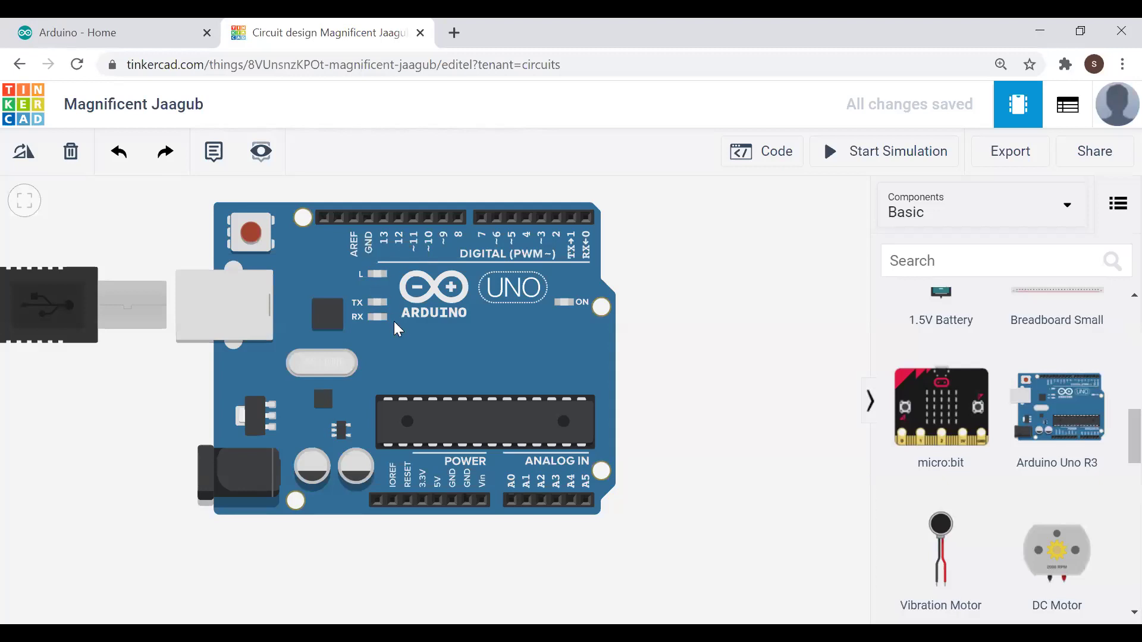
pyautogui.scroll(-3, 395, 324)
pyautogui.scroll(3, 395, 320)
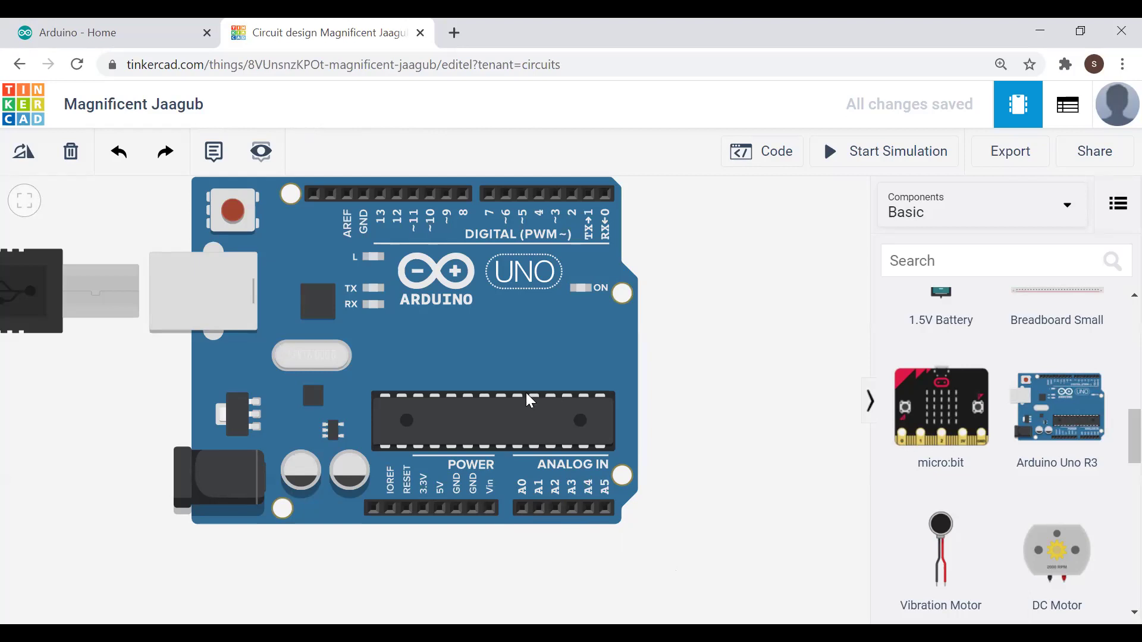
pyautogui.scroll(-3, 526, 392)
pyautogui.scroll(3, 498, 300)
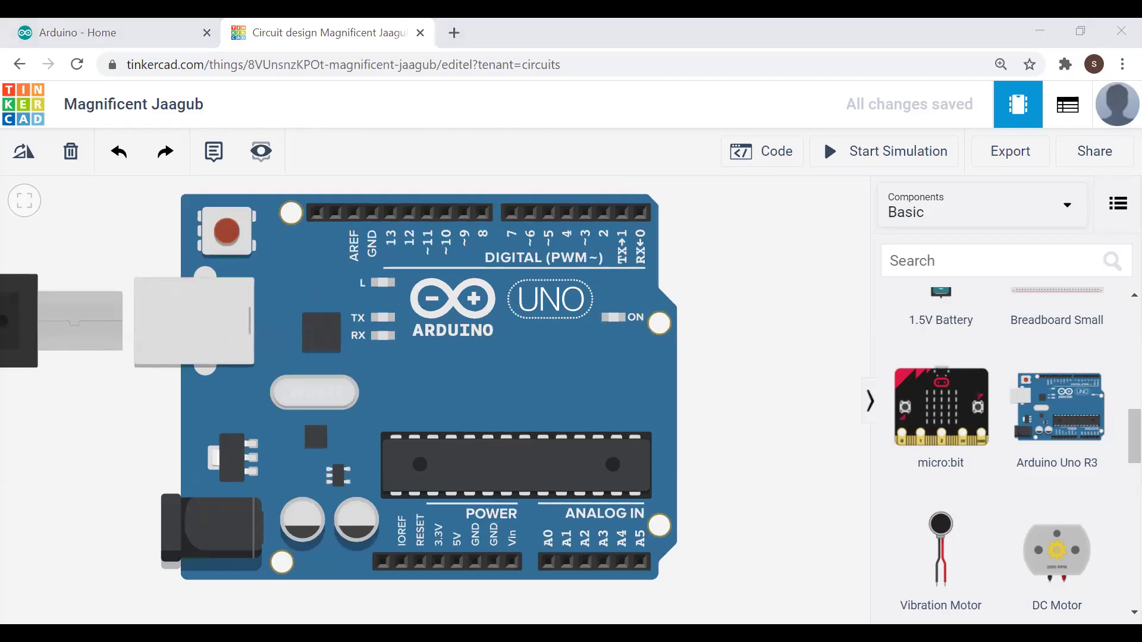
pyautogui.click(110, 538)
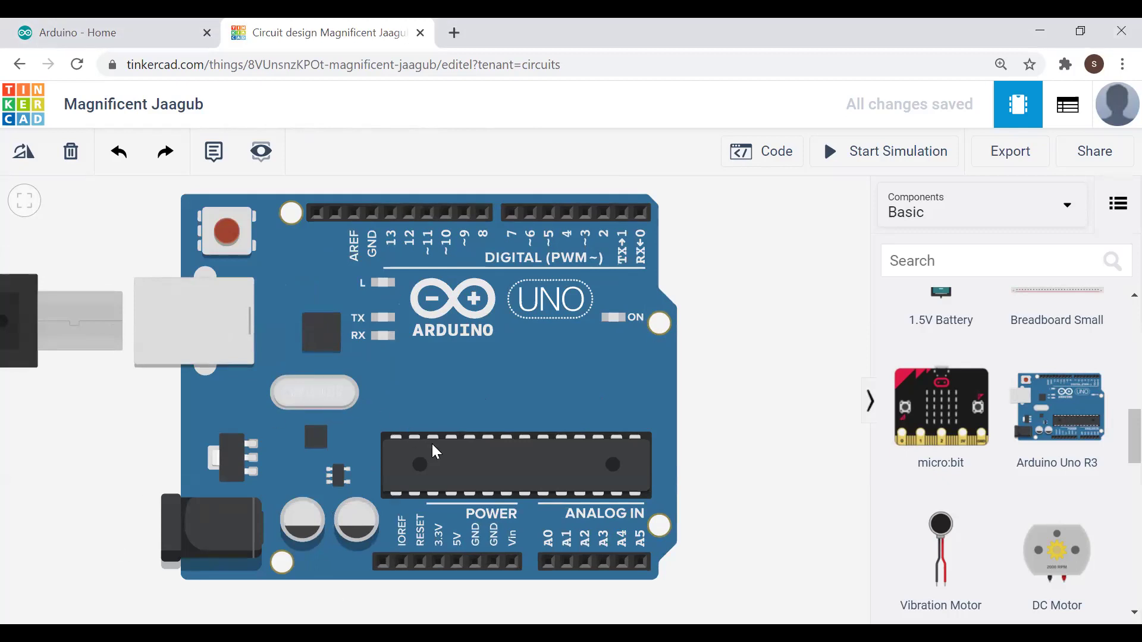
# Step: Look through the Basic components library, including motors, transistor, diode and photoresistor, and return to its beginning
pyautogui.scroll(-4, 1095, 398)
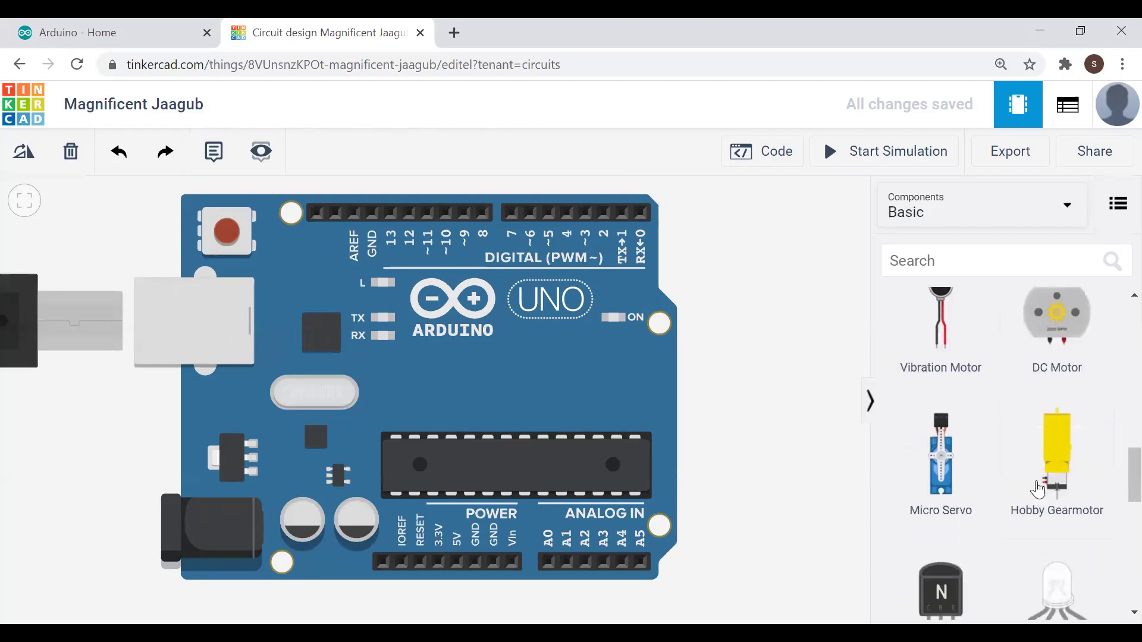
pyautogui.scroll(-4, 986, 478)
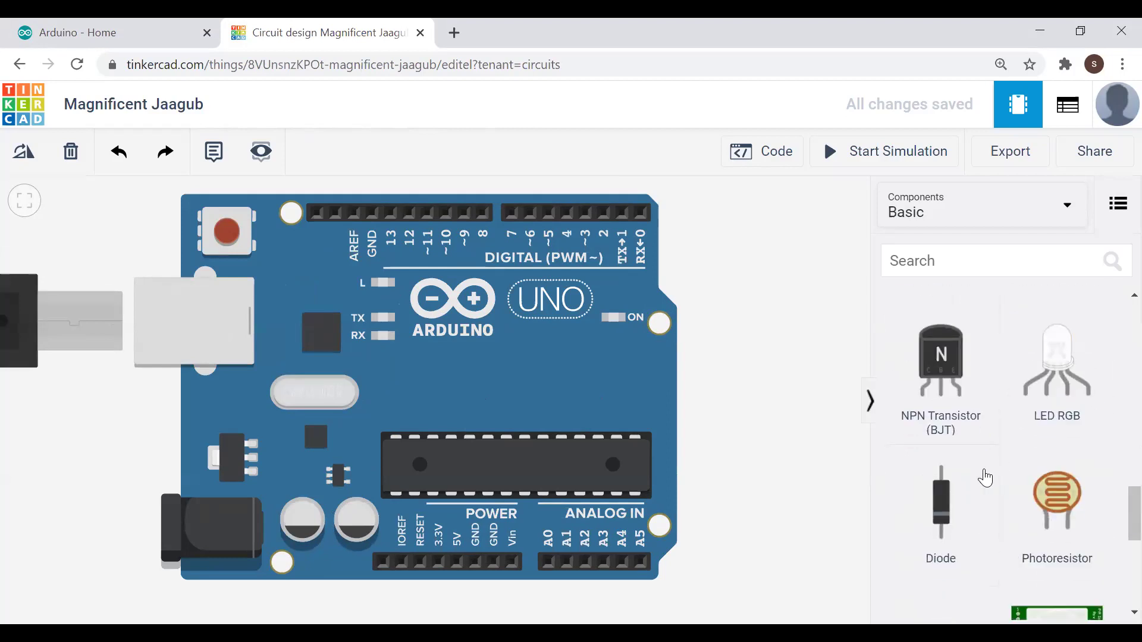
pyautogui.scroll(8, 1103, 591)
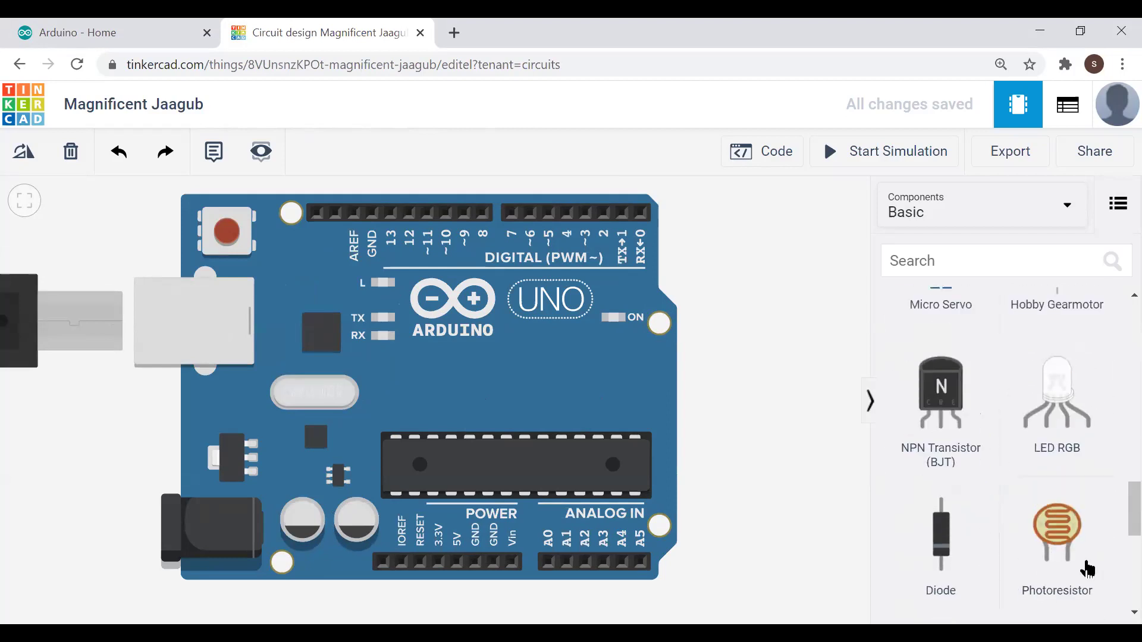
pyautogui.scroll(8, 1009, 462)
pyautogui.scroll(-1, 1009, 462)
pyautogui.scroll(2, 1007, 463)
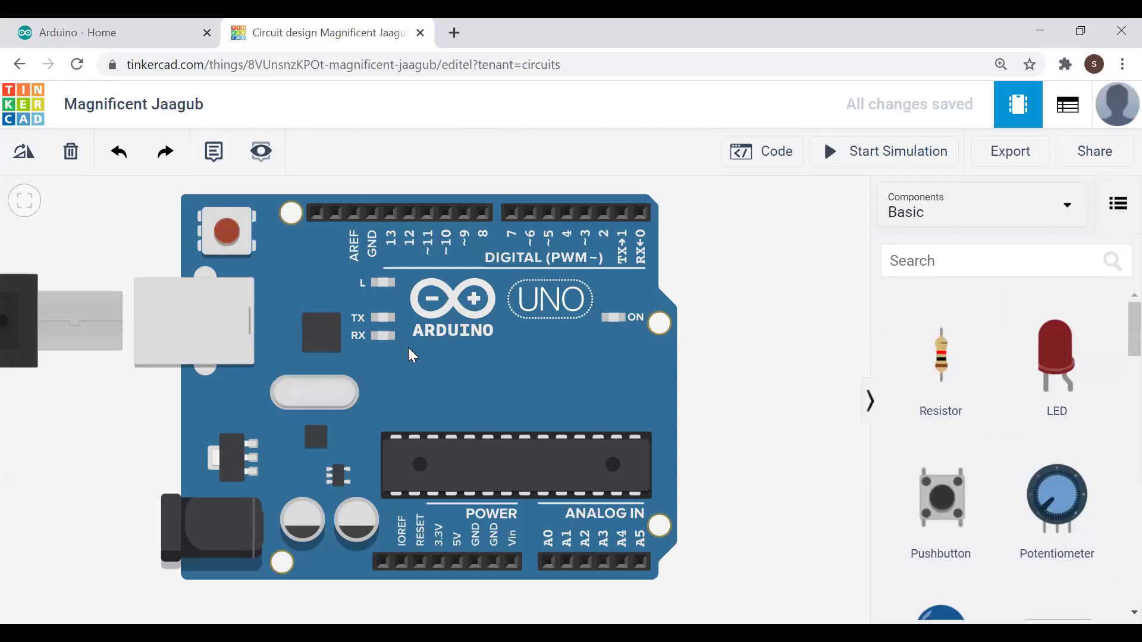
pyautogui.scroll(-3, 399, 370)
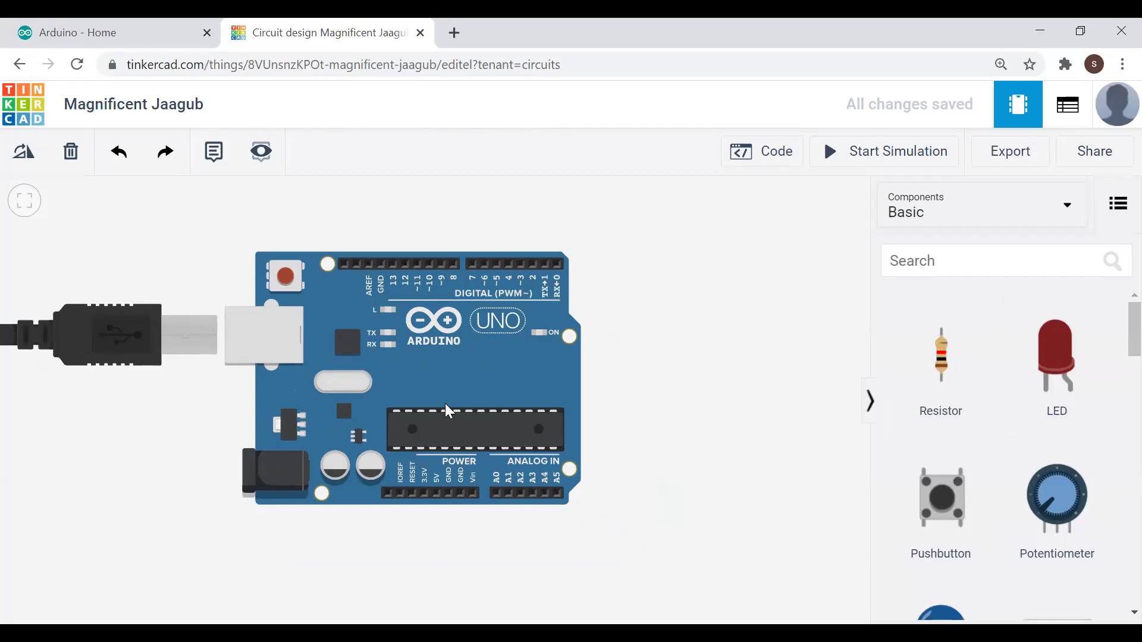
pyautogui.scroll(-1, 443, 408)
pyautogui.scroll(2, 409, 401)
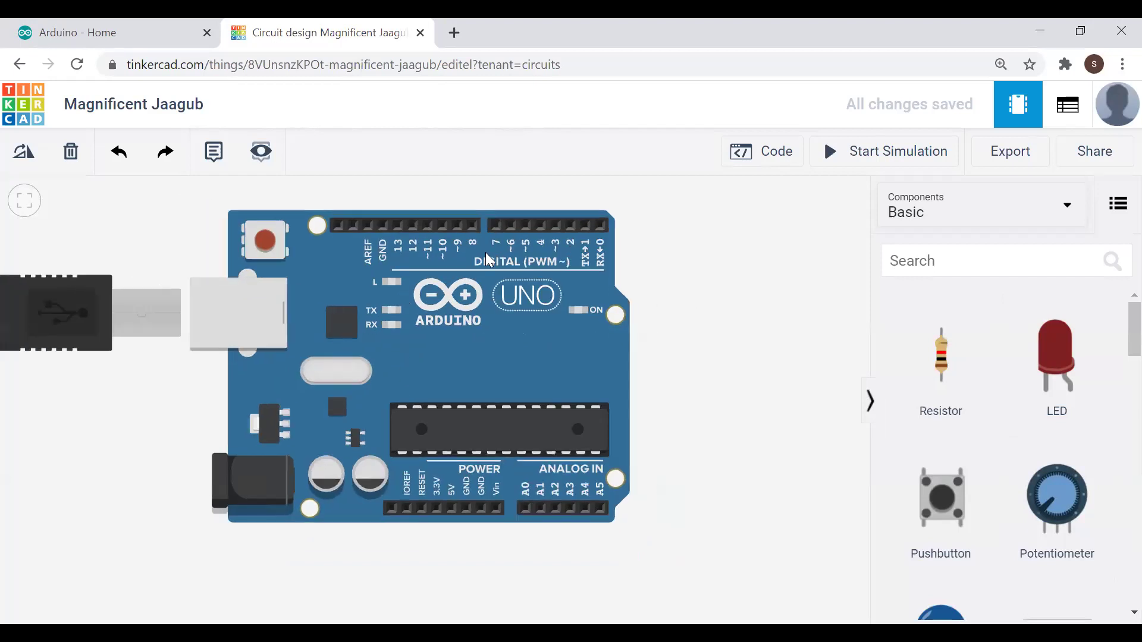
pyautogui.scroll(-1, 427, 330)
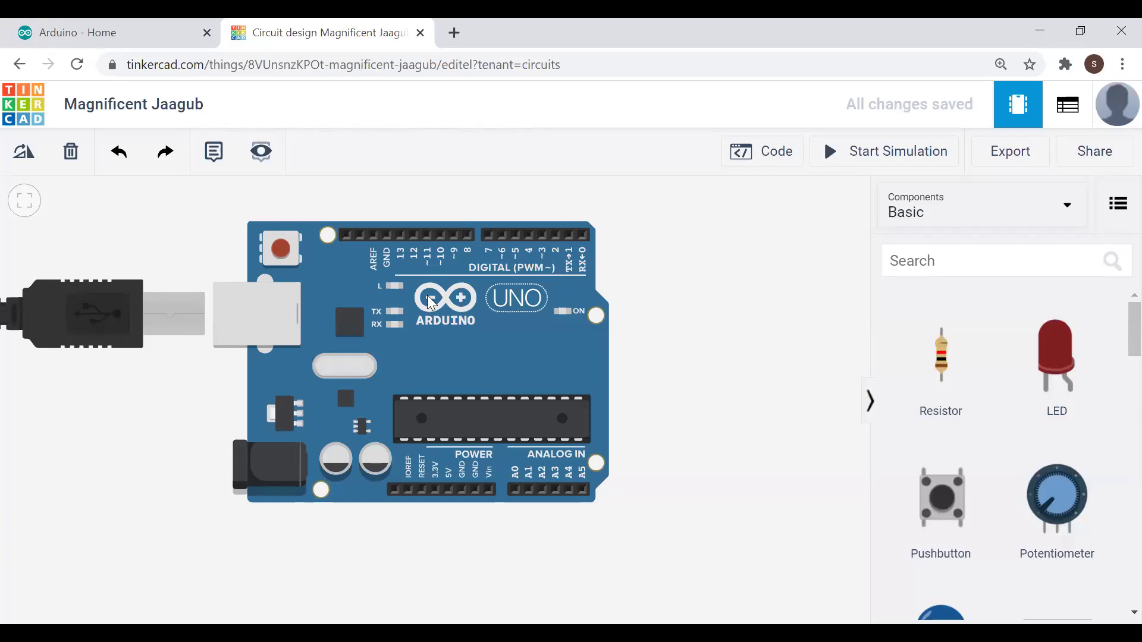
# Step: Switch to the Arduino website (arduino.cc) and open its software downloads page
pyautogui.click(116, 27)
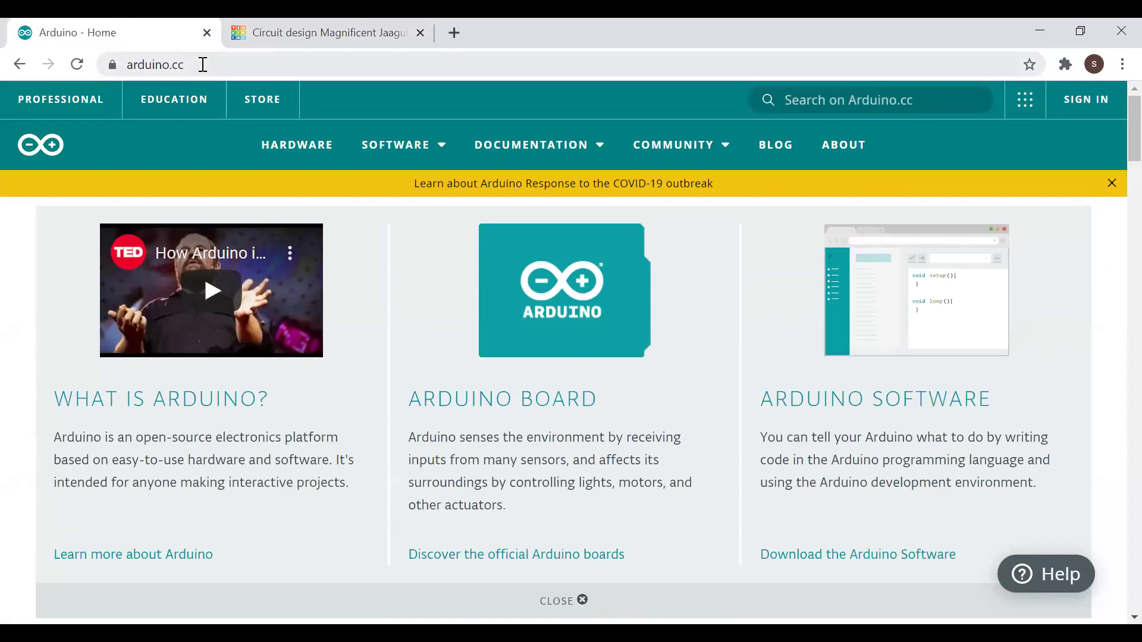
pyautogui.click(204, 65)
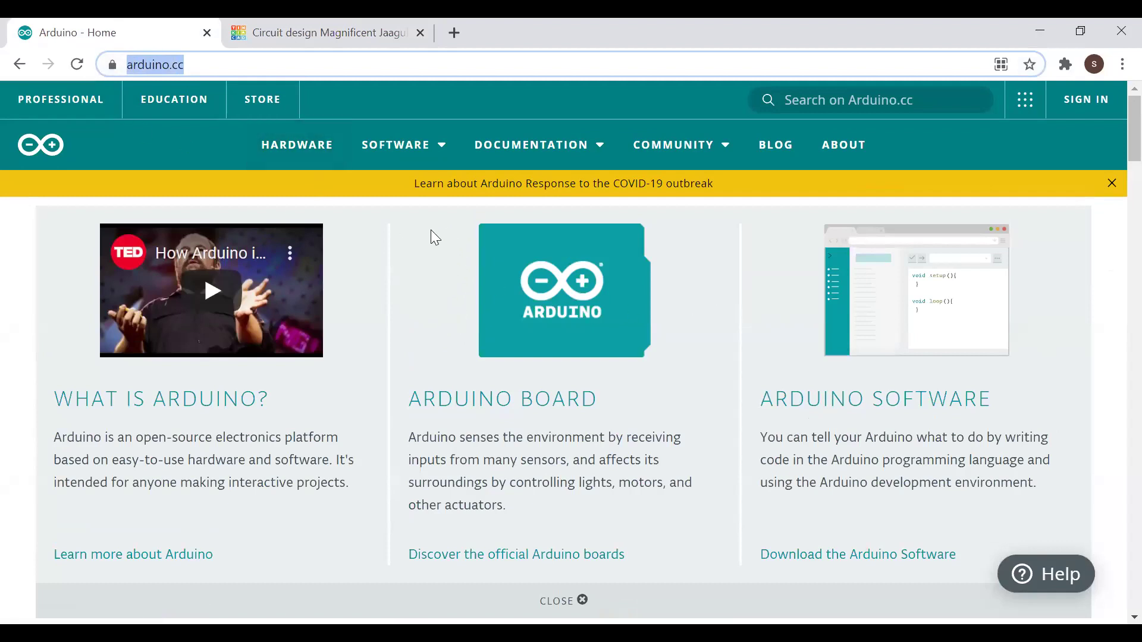
pyautogui.moveTo(375, 153)
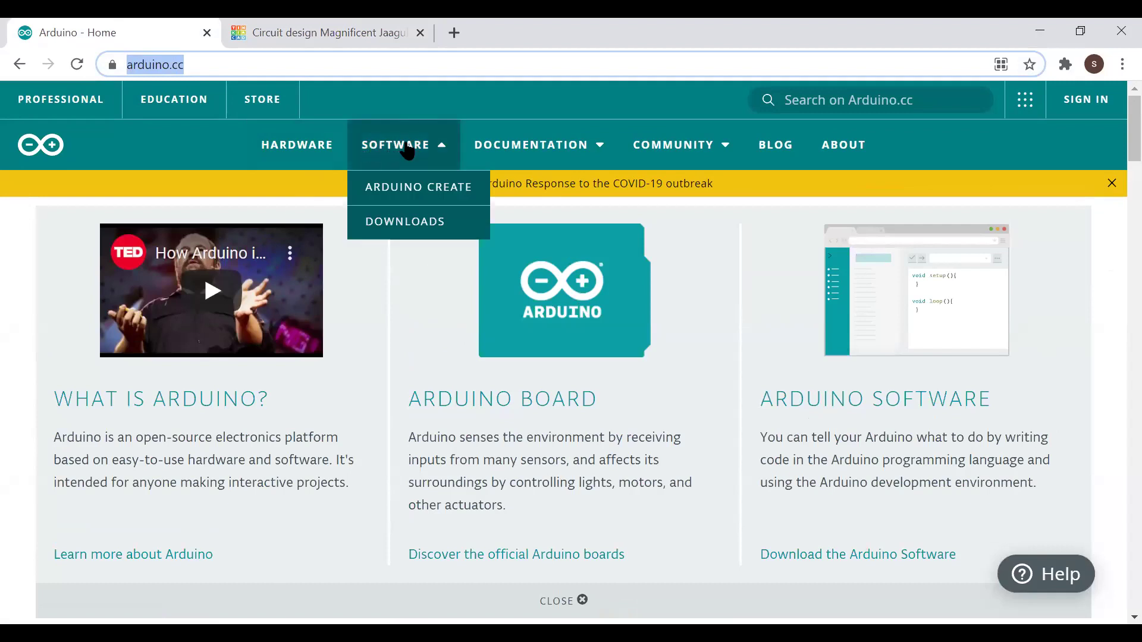
pyautogui.click(427, 229)
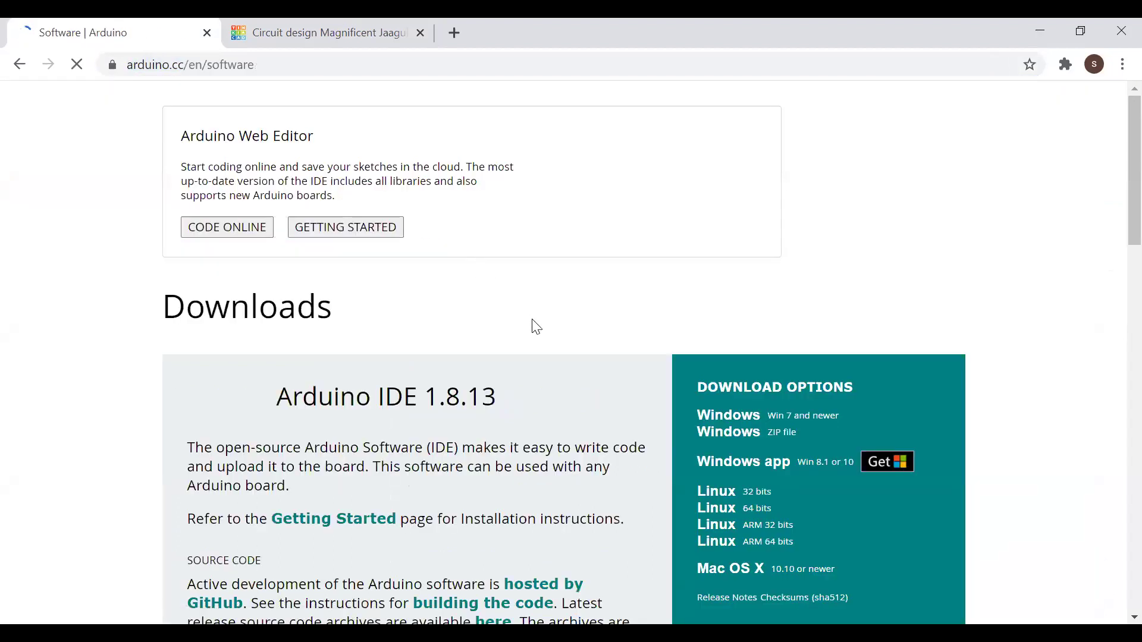
# Step: Review the Arduino IDE 1.8.13 download options and the previous and other releases on the downloads page
pyautogui.scroll(-4, 532, 321)
pyautogui.scroll(4, 530, 326)
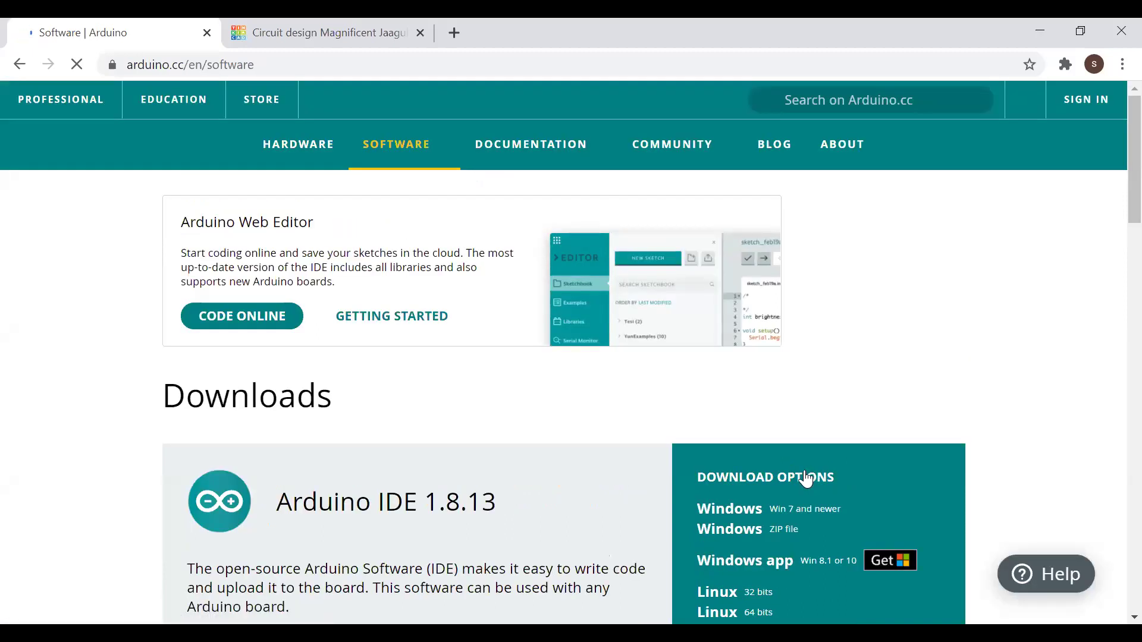
pyautogui.scroll(-3, 809, 476)
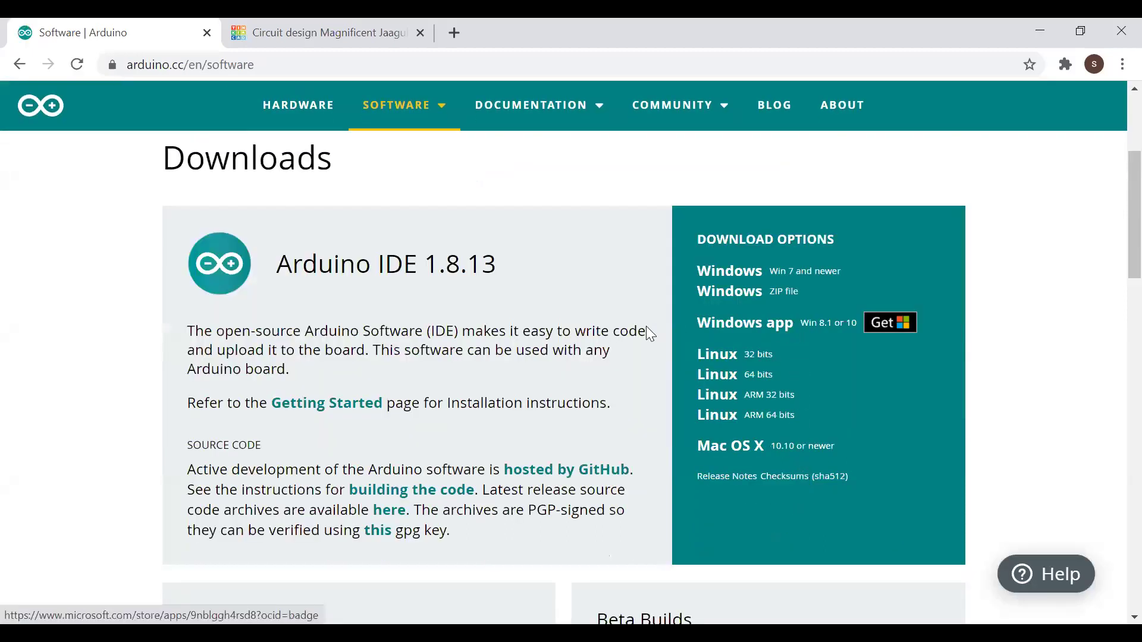
pyautogui.scroll(-8, 508, 388)
pyautogui.scroll(10, 509, 392)
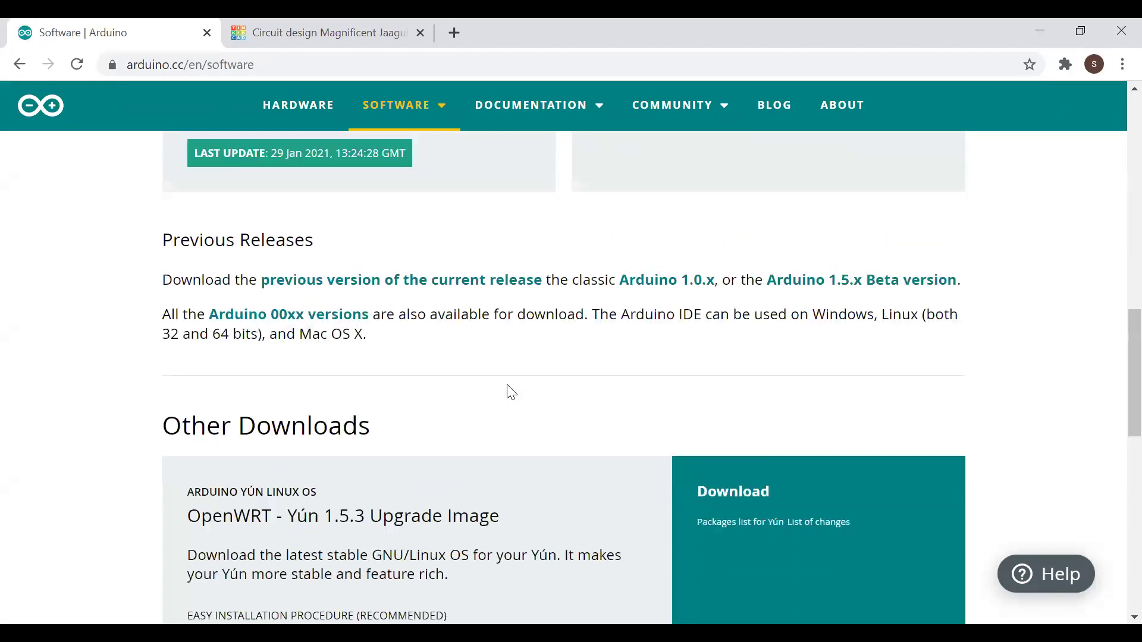
pyautogui.scroll(4, 678, 398)
pyautogui.scroll(-4, 678, 398)
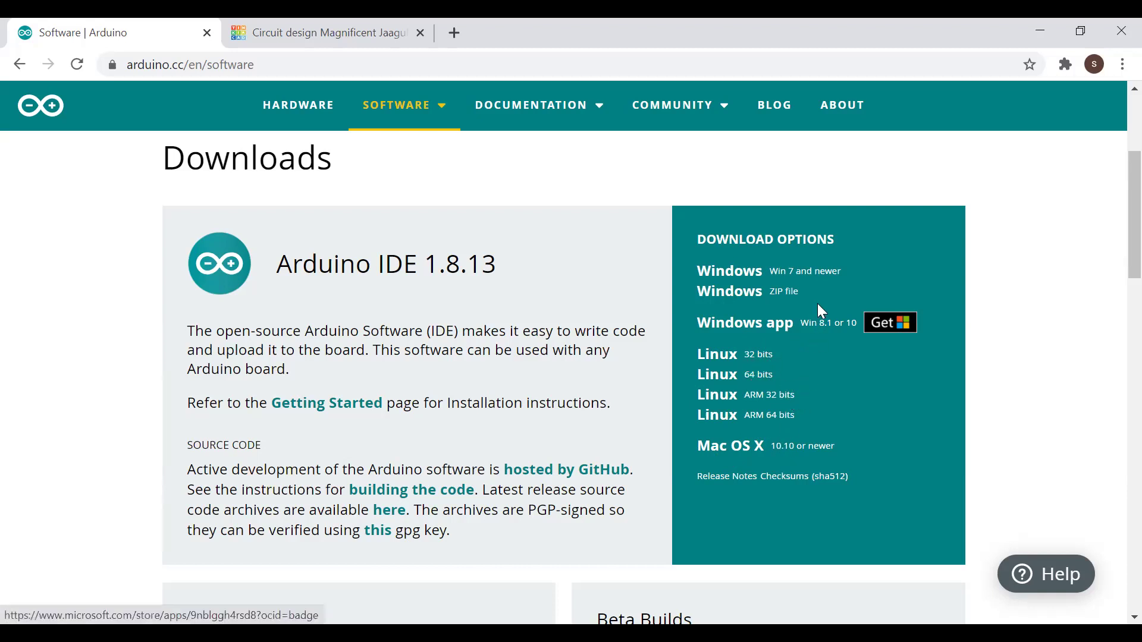
# Step: Choose the Arduino IDE 1.8.13 download for Windows (Win 7 and newer) and request just the download without a donation
pyautogui.click(799, 277)
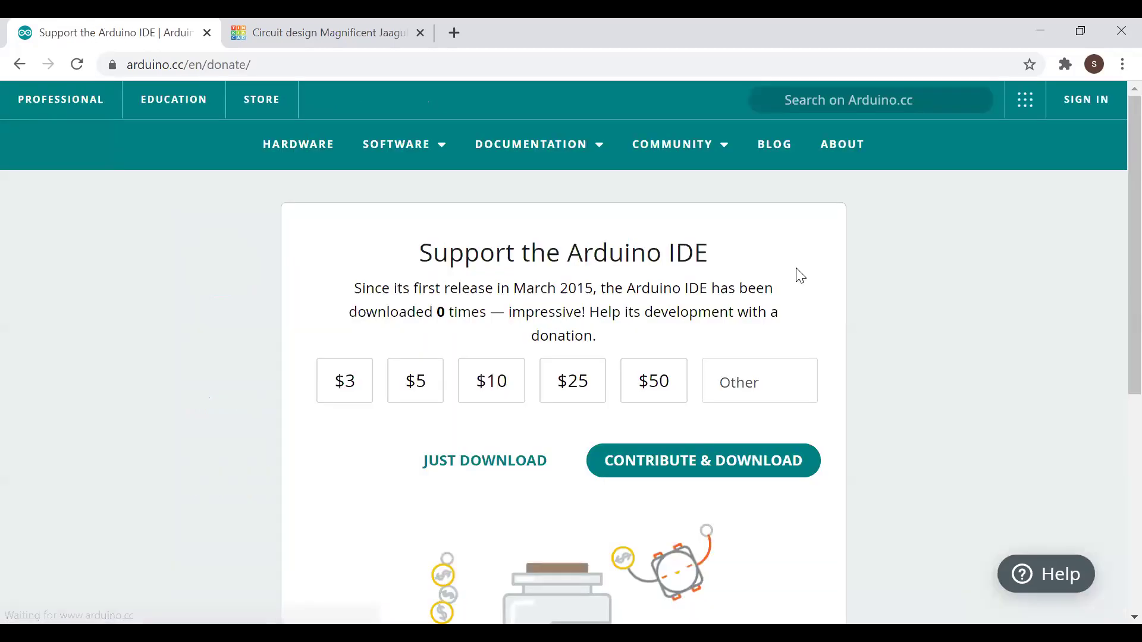
pyautogui.scroll(-4, 528, 377)
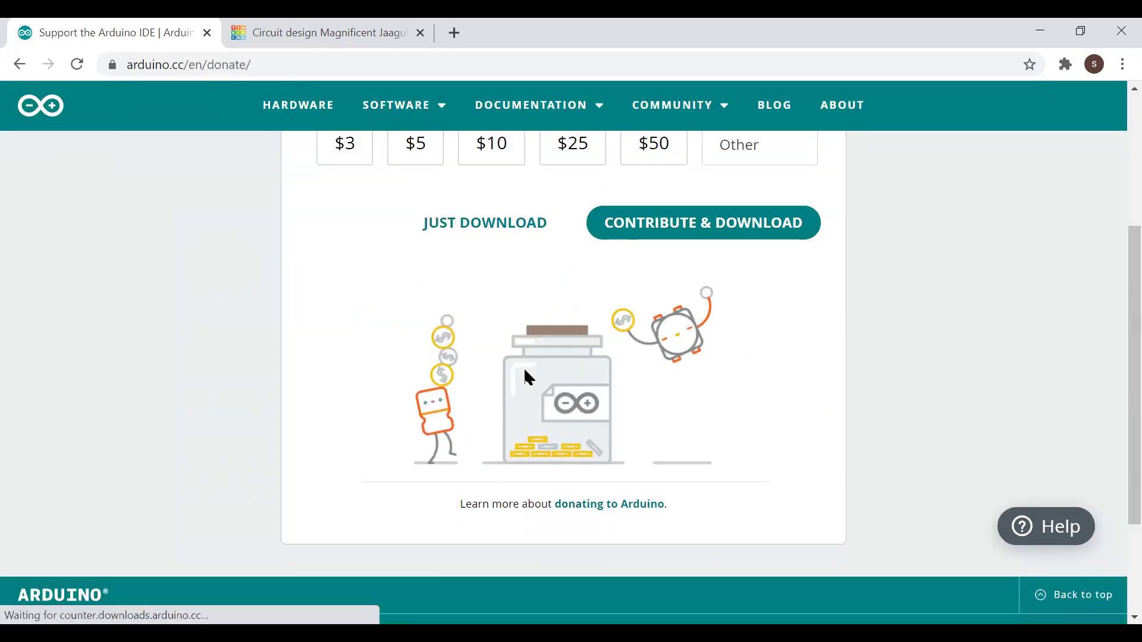
pyautogui.scroll(4, 525, 377)
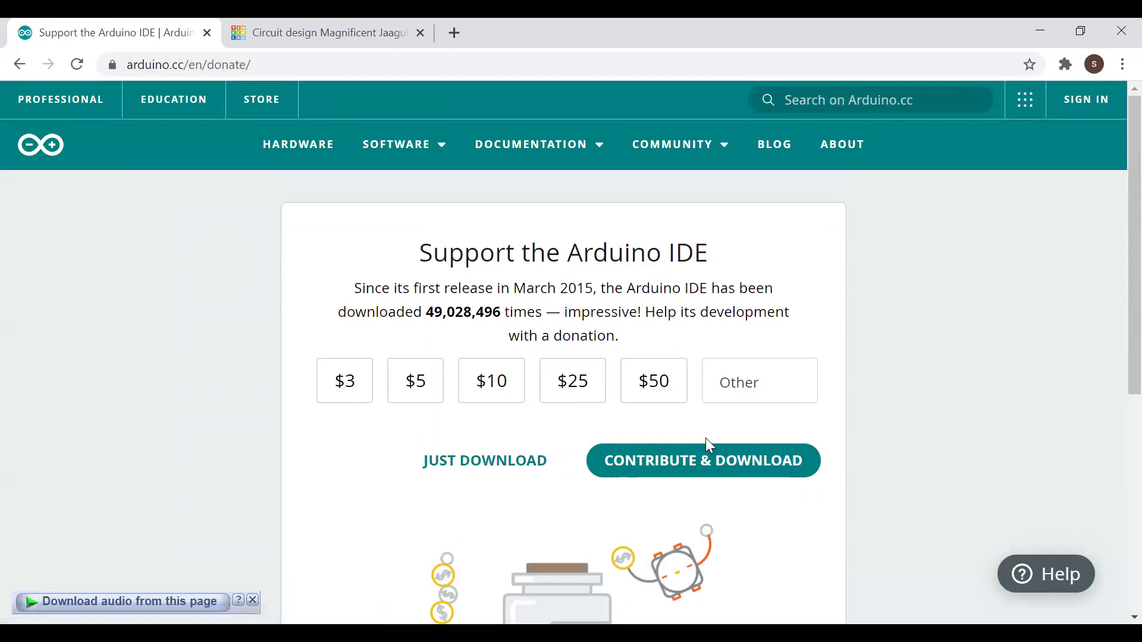
pyautogui.click(437, 381)
pyautogui.click(732, 382)
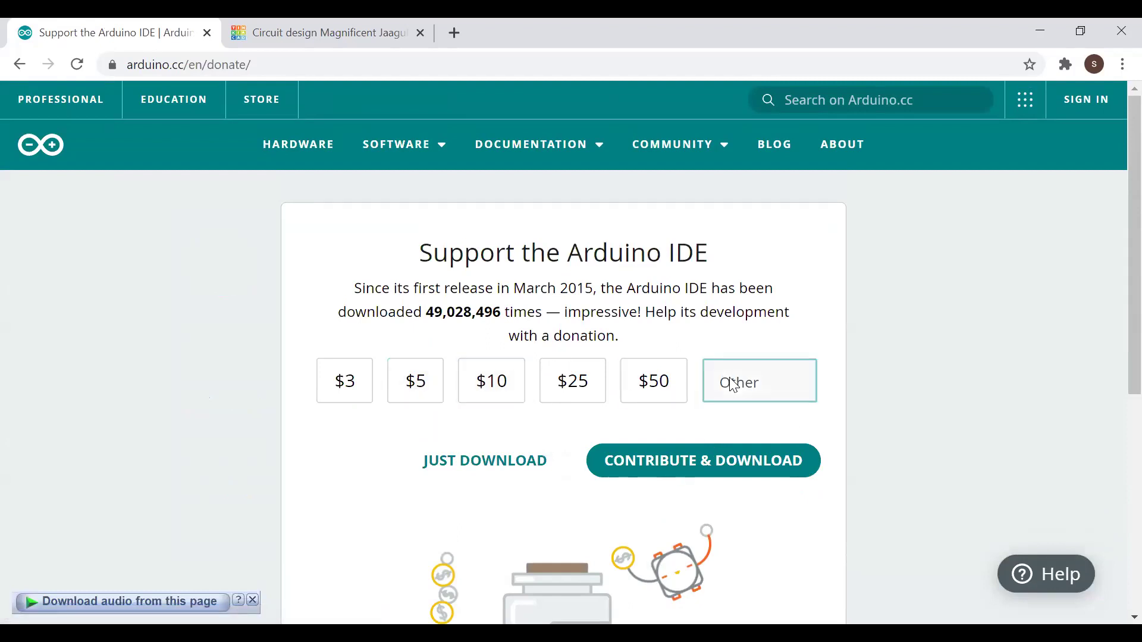
pyautogui.click(499, 466)
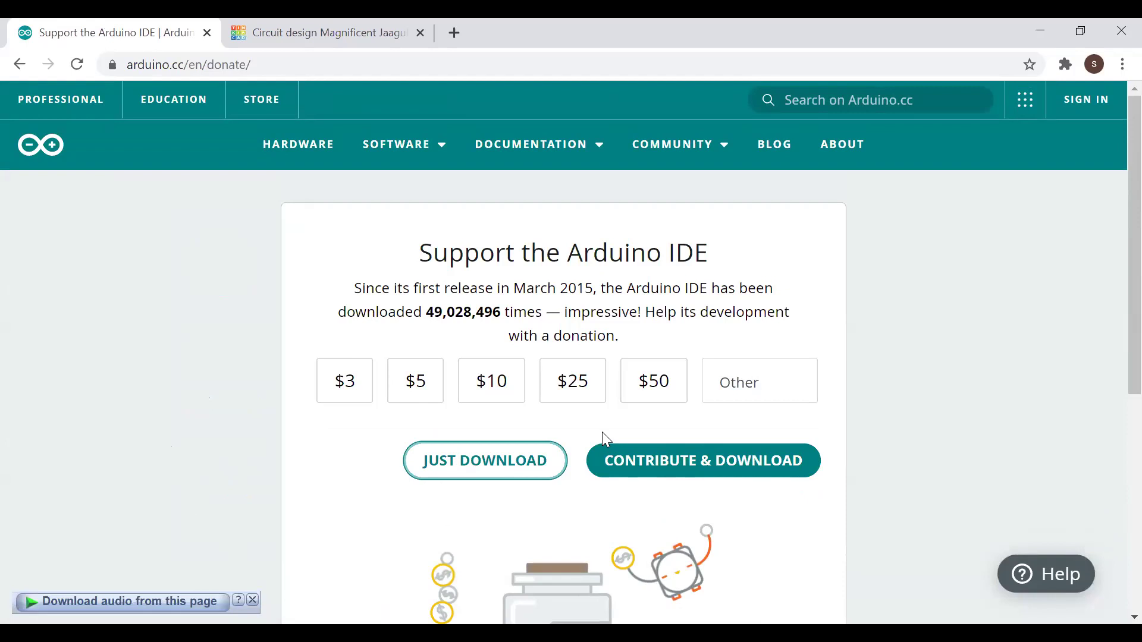
# Step: Switch from the browser to the desktop, open the Arduino IDE, and decline the visit to the download page for a new version
pyautogui.click(1041, 31)
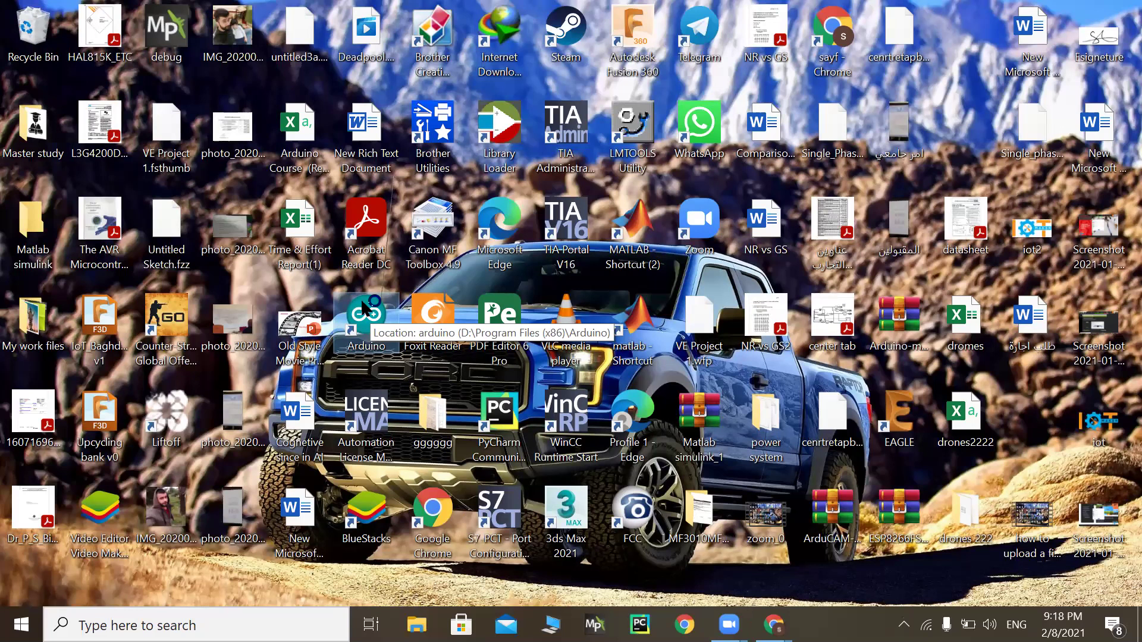
pyautogui.doubleClick(364, 308)
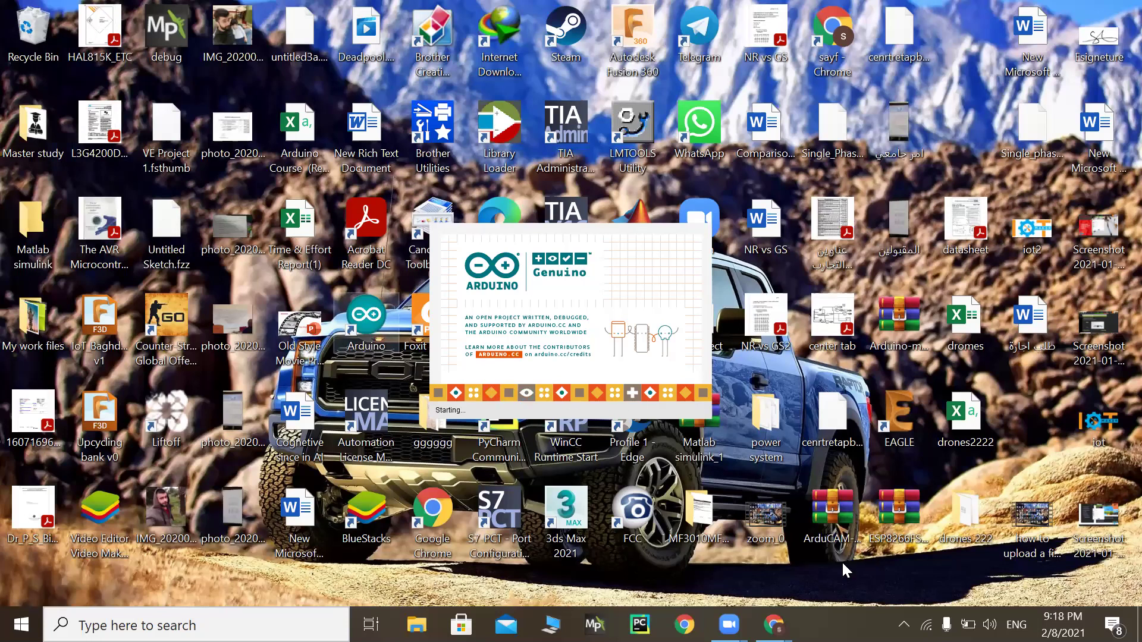
pyautogui.scroll(-10, 47, 345)
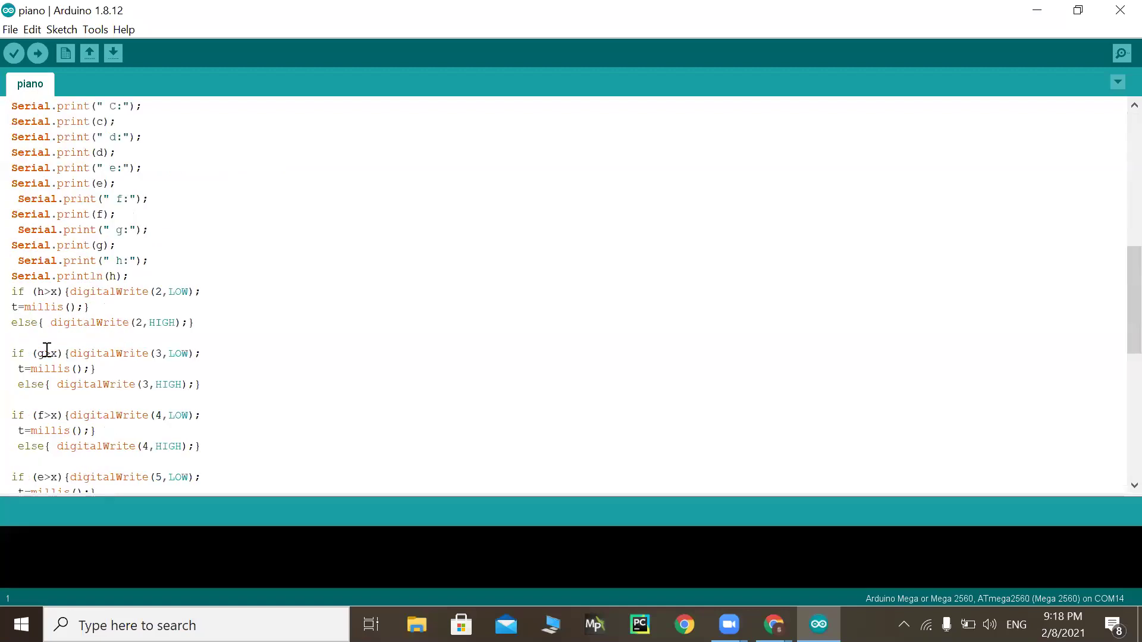
pyautogui.scroll(5, 47, 354)
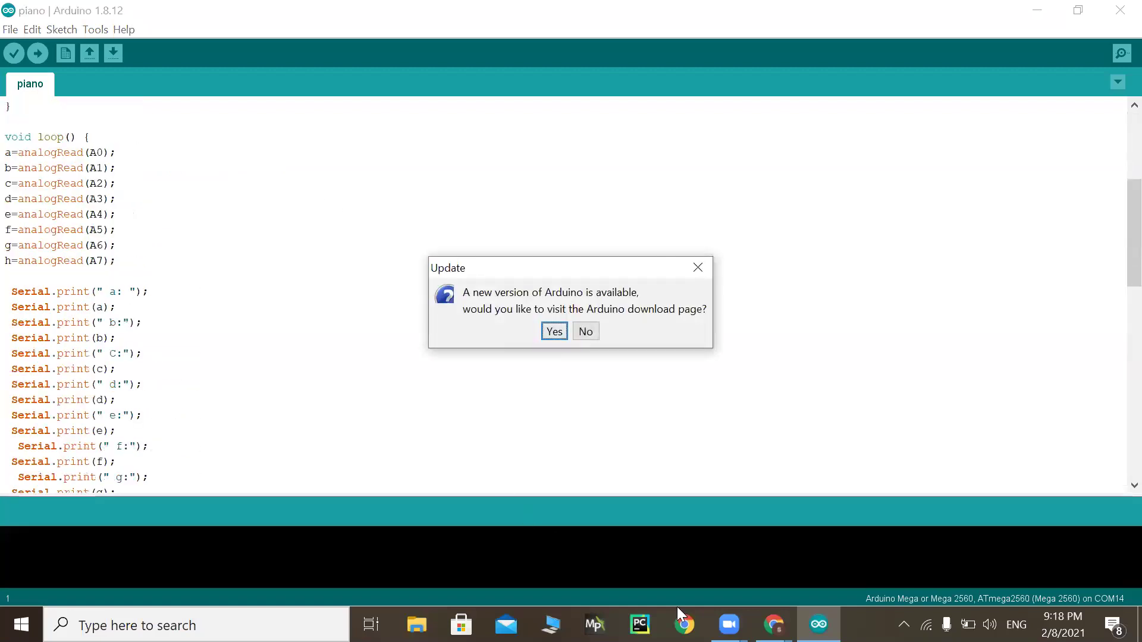
pyautogui.click(585, 331)
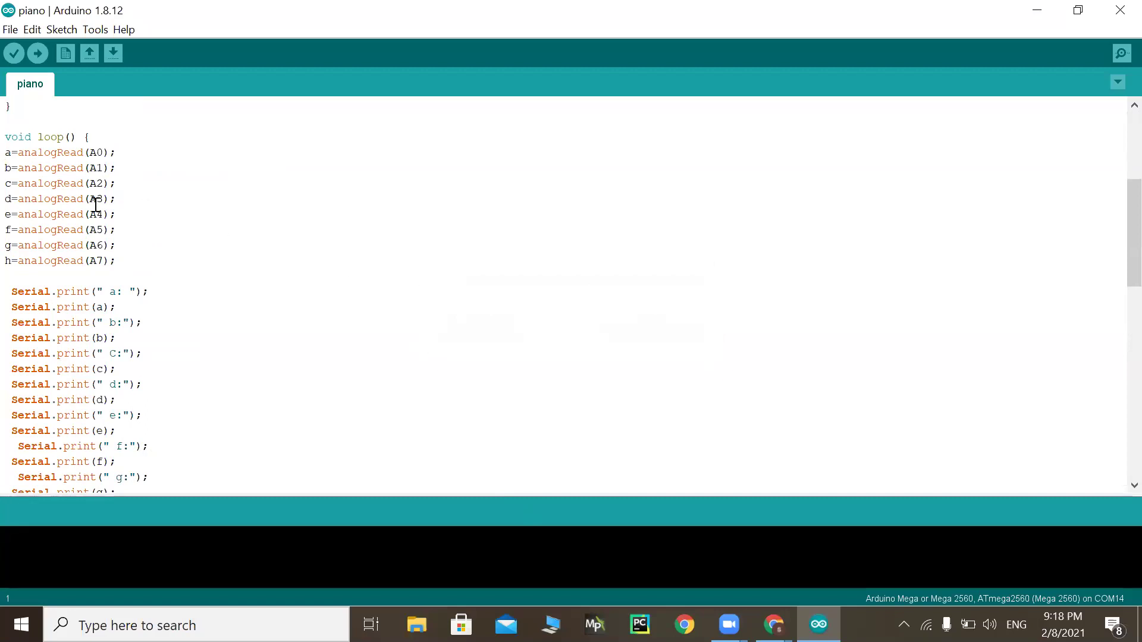
# Step: Look through the piano sketch's loop code, including its analog reads and serial prints, and return to the variable declarations and setup code
pyautogui.scroll(-15, 130, 289)
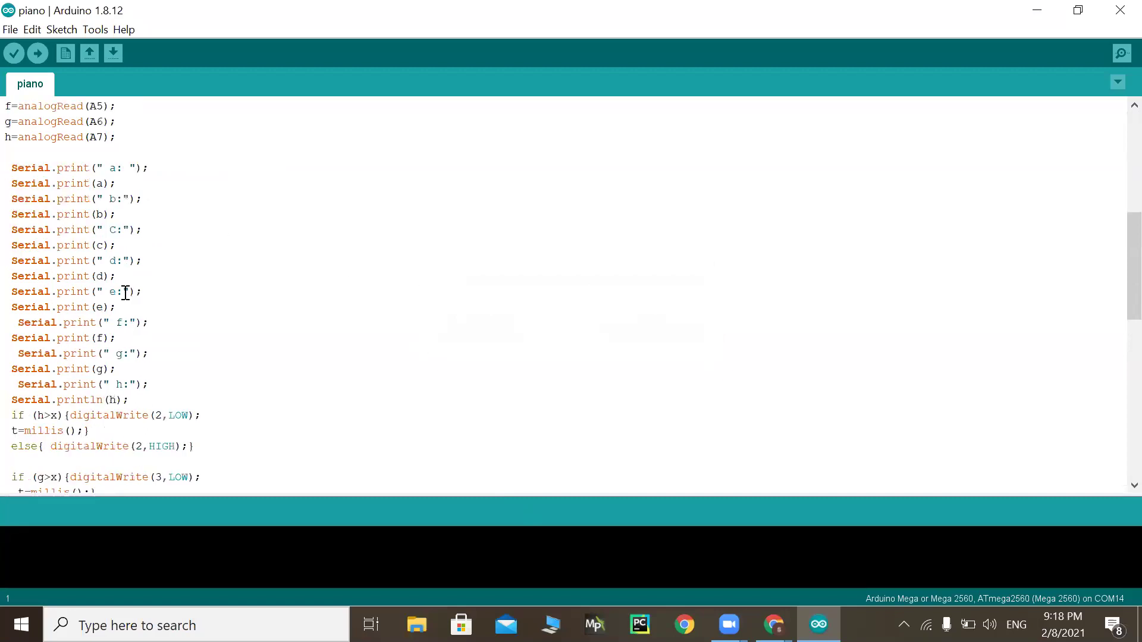
pyautogui.scroll(15, 48, 439)
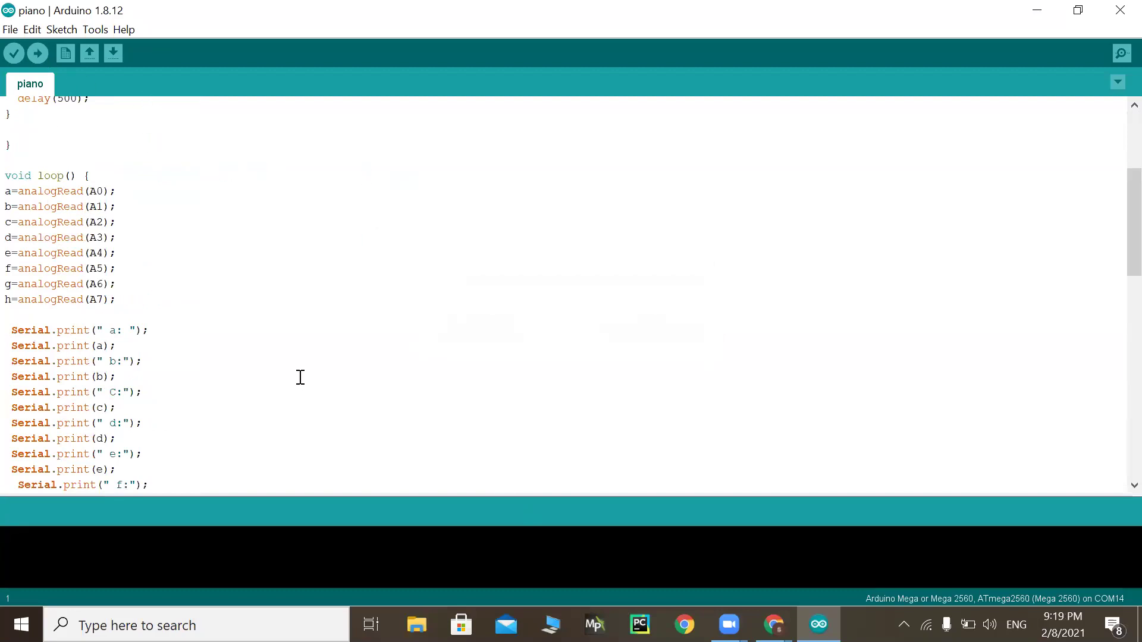
pyautogui.scroll(-15, 278, 380)
pyautogui.scroll(10, 256, 377)
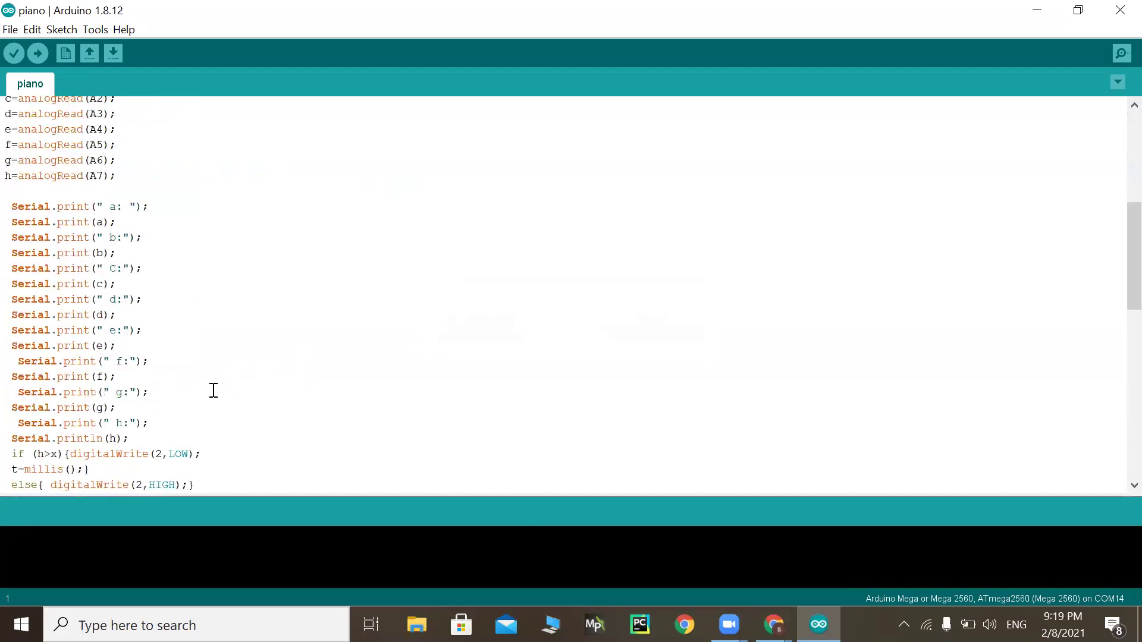
pyautogui.scroll(-8, 212, 390)
pyautogui.scroll(-3, 183, 393)
pyautogui.scroll(20, 184, 393)
pyautogui.scroll(-13, 95, 416)
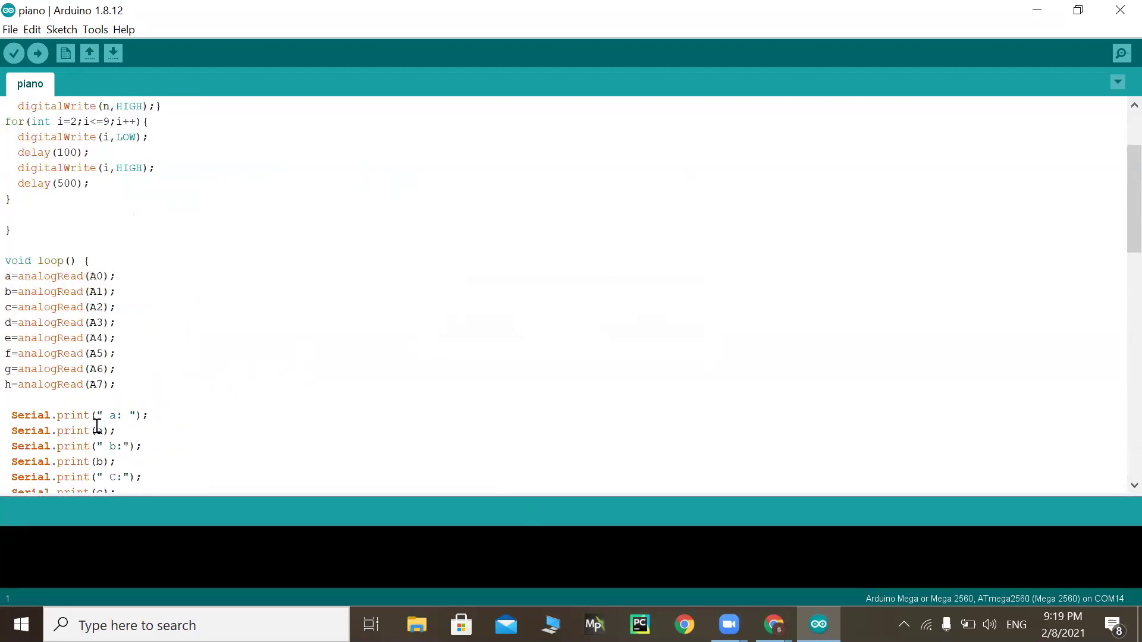
pyautogui.scroll(-6, 96, 428)
pyautogui.scroll(20, 104, 438)
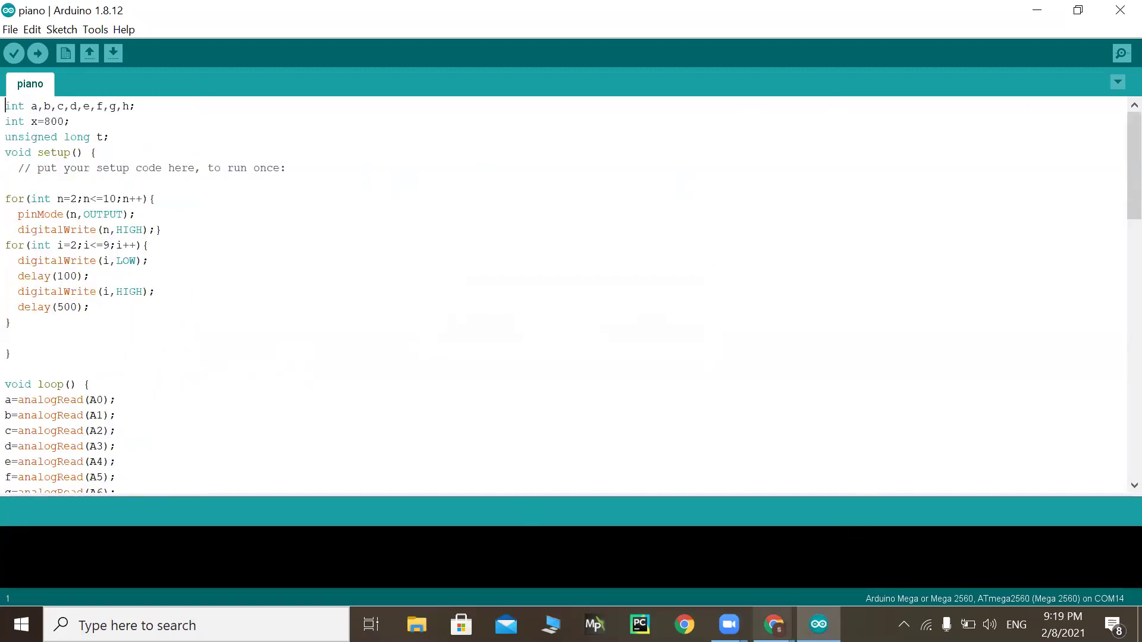
# Step: Close the Arduino donation page to return to the Tinkercad circuit, and move the Arduino Uno R3 board leftward to free space on the workplane
pyautogui.press('super+space')
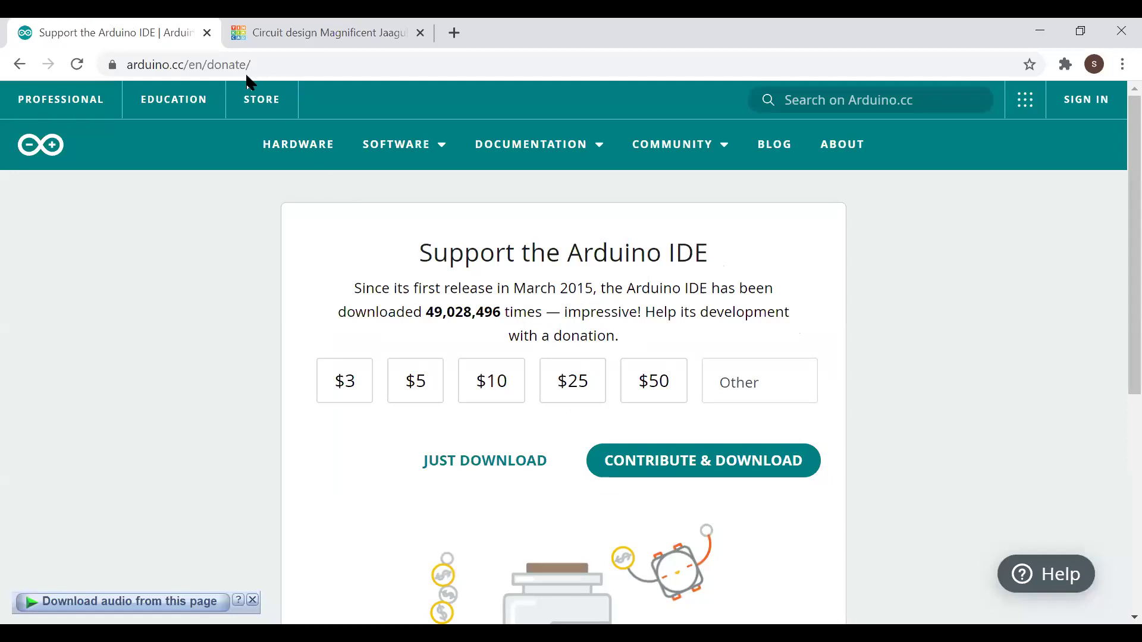
pyautogui.click(207, 33)
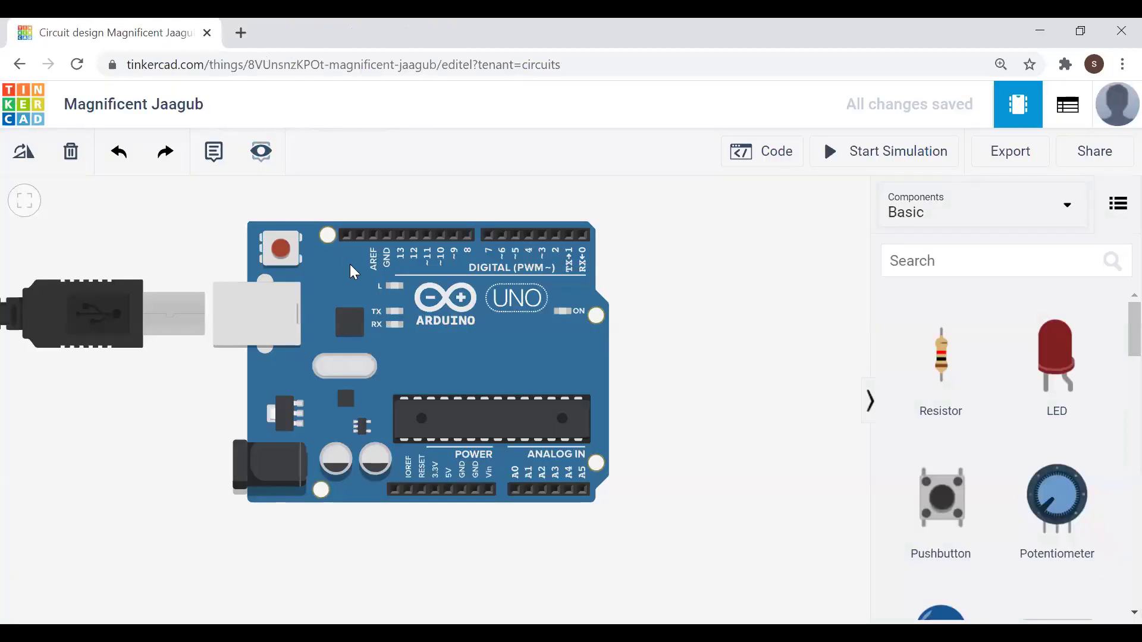
pyautogui.scroll(-2, 356, 276)
pyautogui.scroll(-3, 454, 382)
pyautogui.scroll(1, 420, 383)
pyautogui.scroll(2, 421, 383)
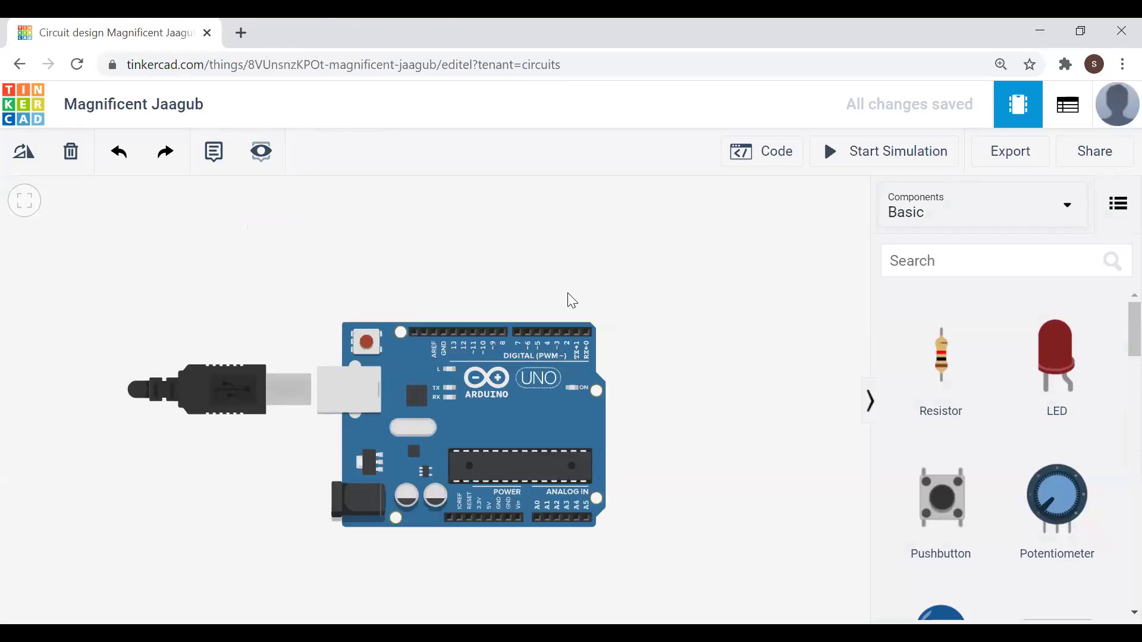
pyautogui.moveTo(501, 446); pyautogui.dragTo(248, 464)
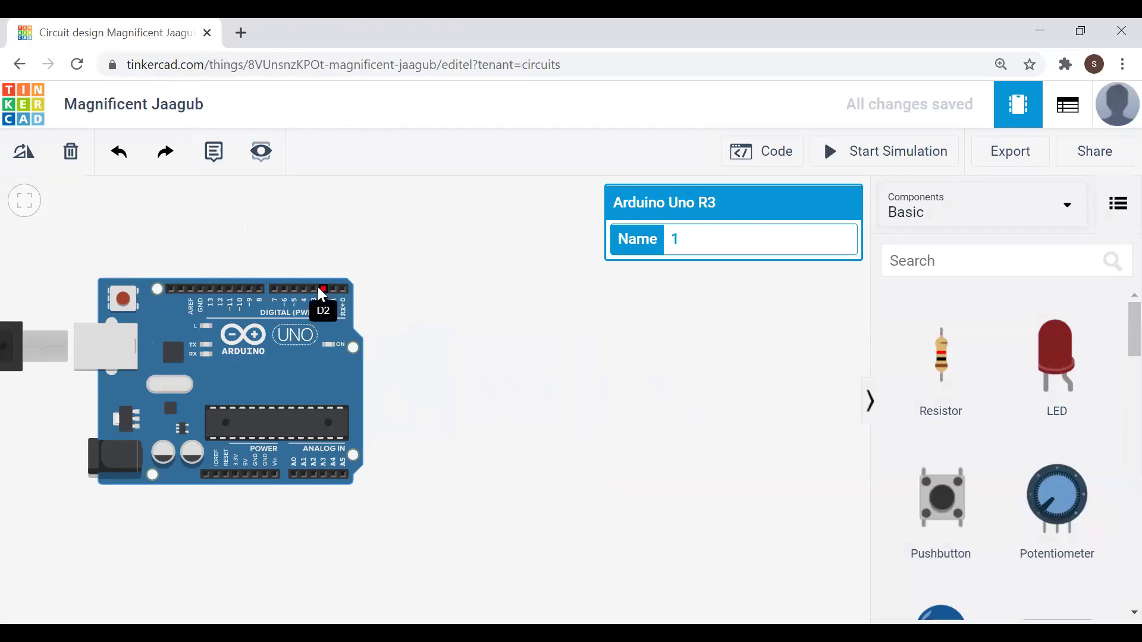
# Step: Place a red LED from the Basic components above the digital pins of the Arduino Uno board
pyautogui.scroll(2, 309, 302)
pyautogui.scroll(1, 324, 298)
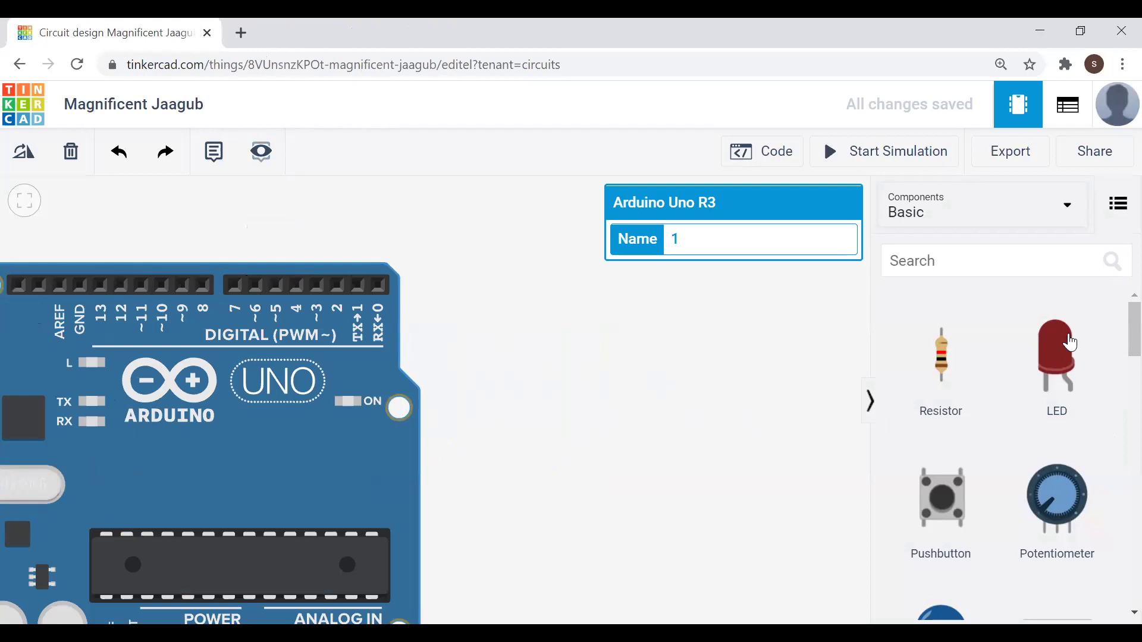
pyautogui.moveTo(707, 336); pyautogui.dragTo(421, 264)
pyautogui.scroll(-2, 543, 404)
pyautogui.click(479, 296)
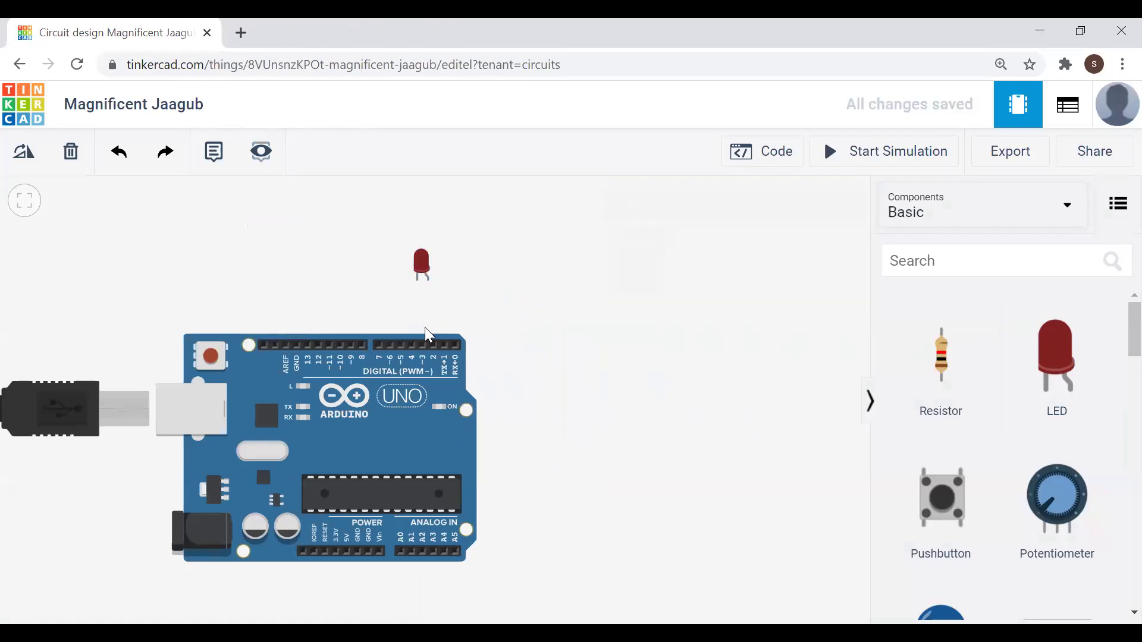
pyautogui.scroll(3, 418, 295)
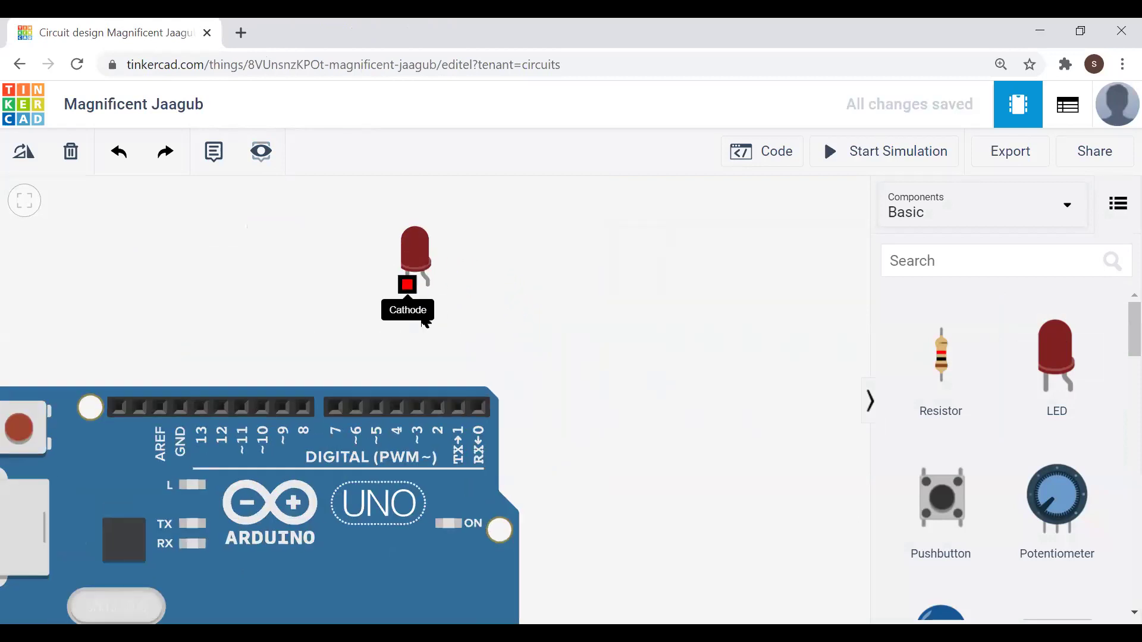
pyautogui.scroll(-2, 421, 319)
pyautogui.scroll(2, 421, 318)
pyautogui.scroll(1, 479, 258)
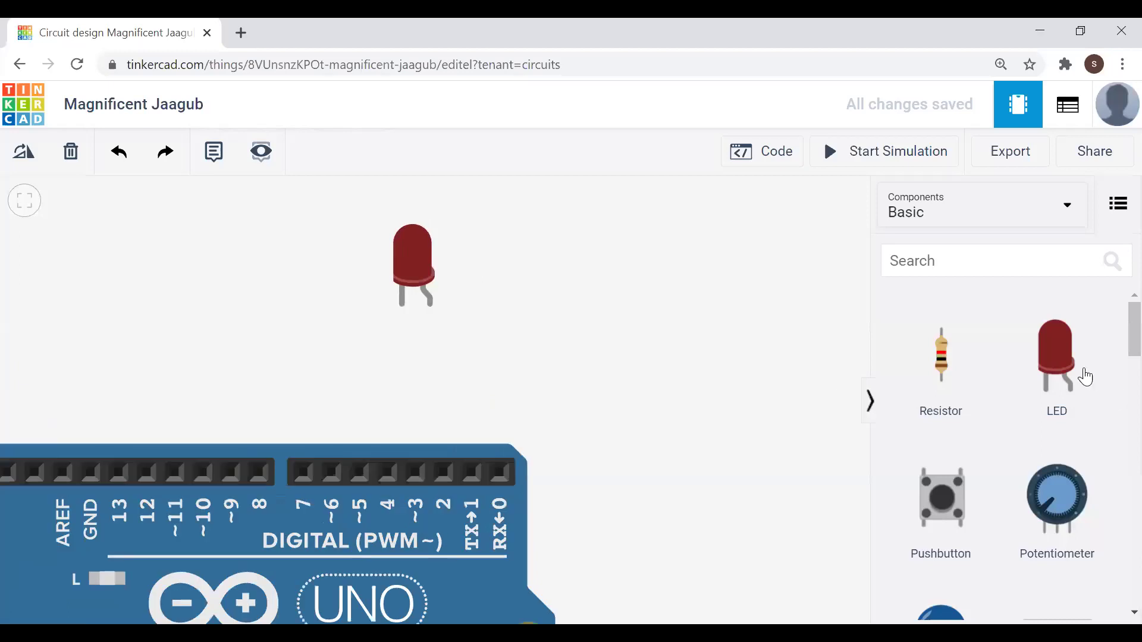